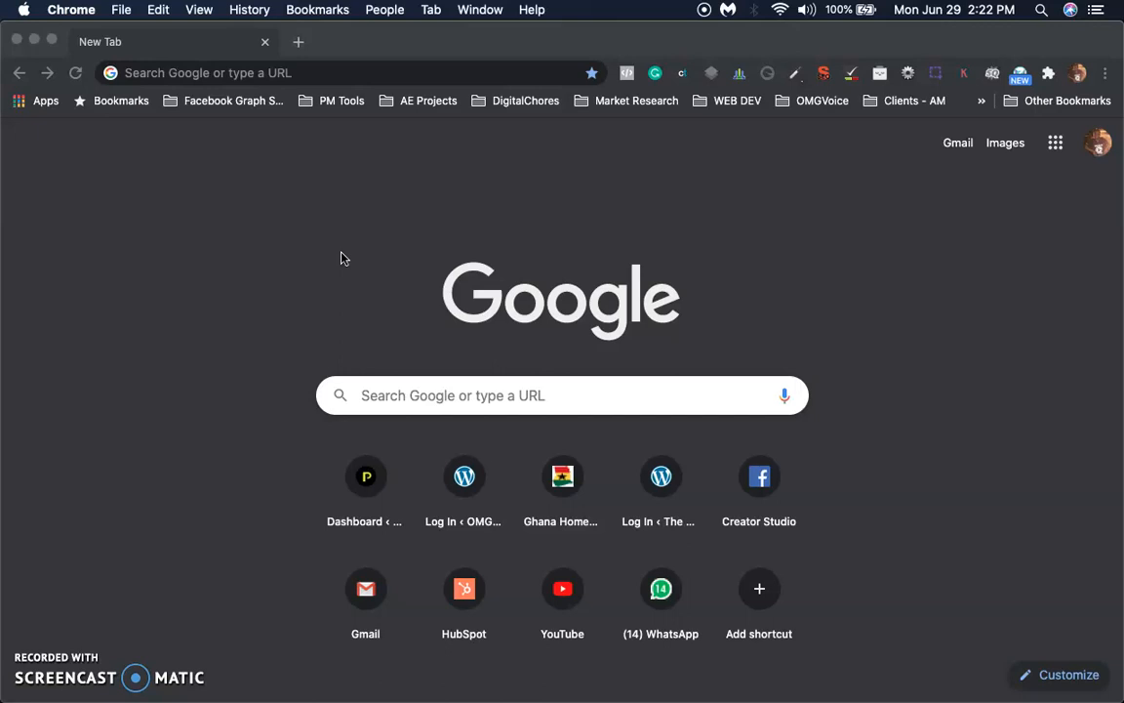
Open the Google Alerts page at google.com/alerts
{"action": "left_click", "coordinate": [246, 70]}
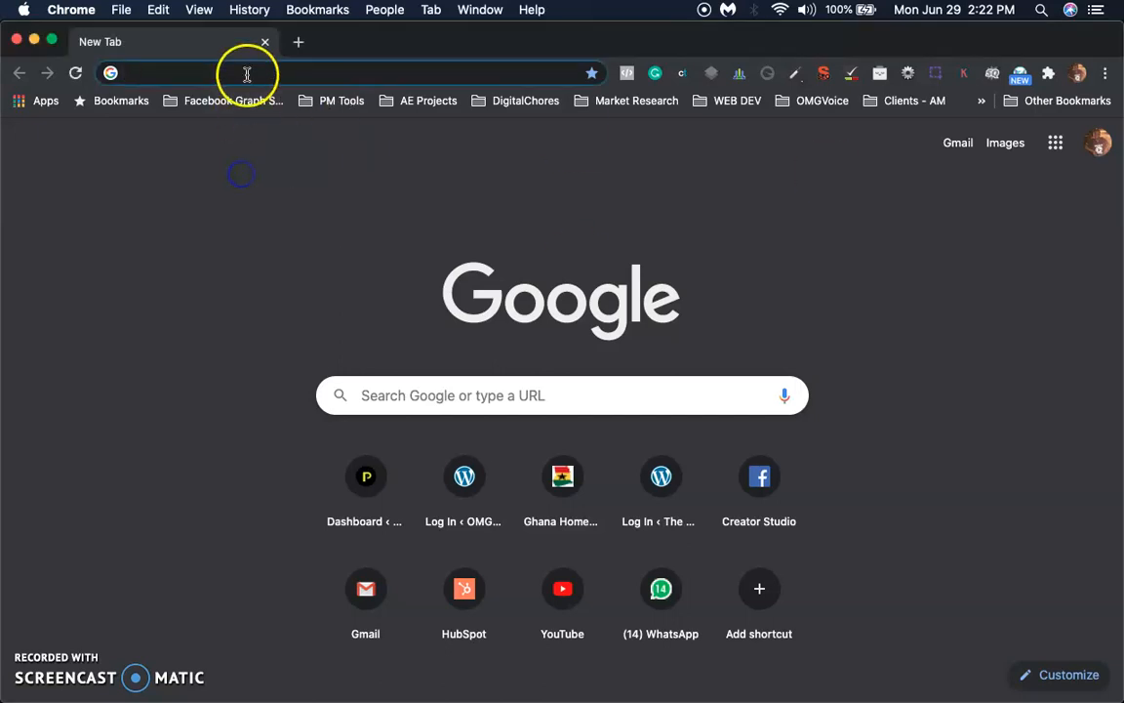
{"action": "left_click", "coordinate": [1013, 366]}
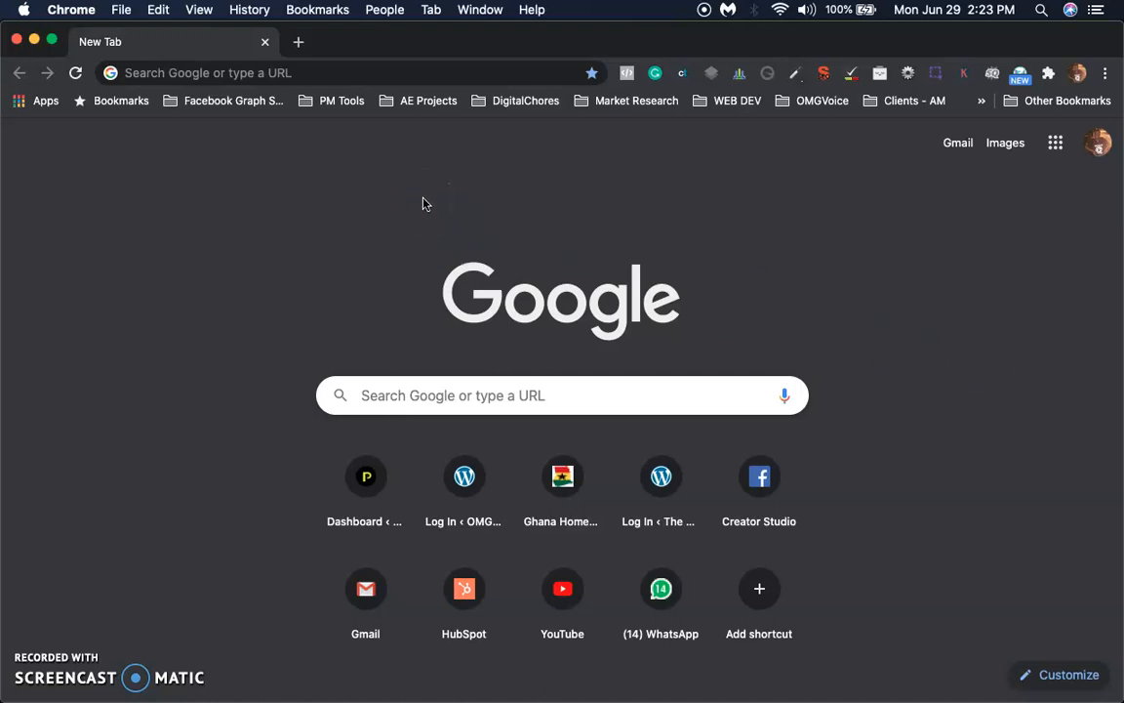
{"action": "left_click", "coordinate": [394, 72]}
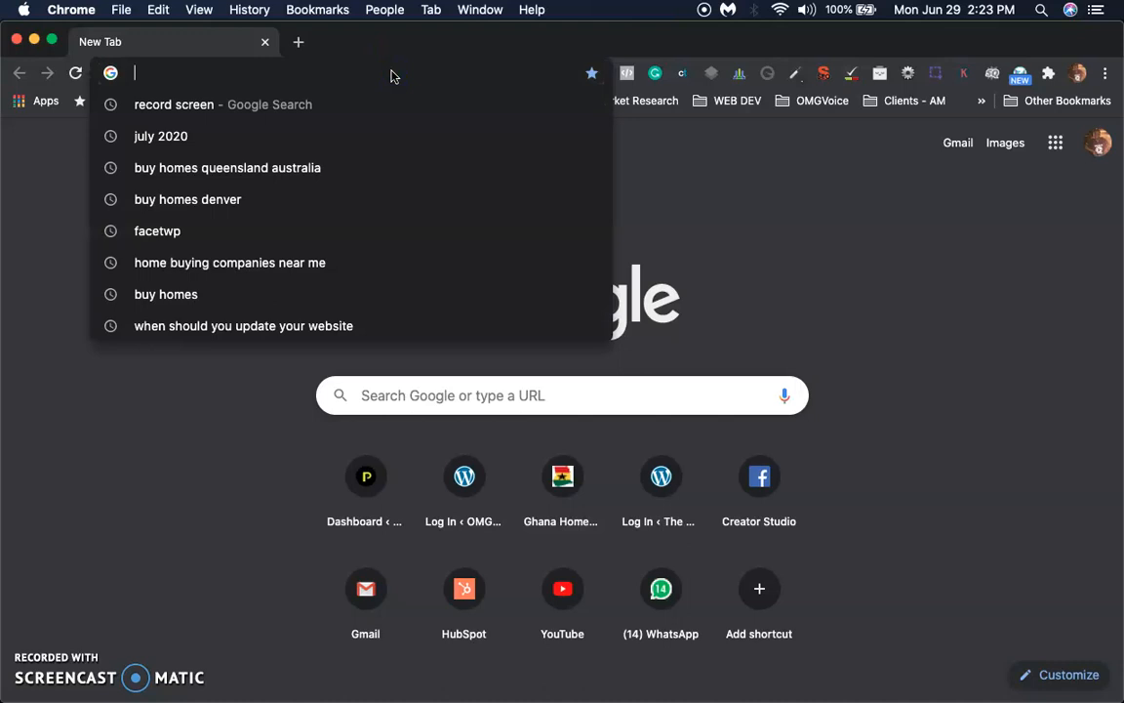
{"action": "type", "text": "google.com/alerts"}
{"action": "key", "text": "Return"}
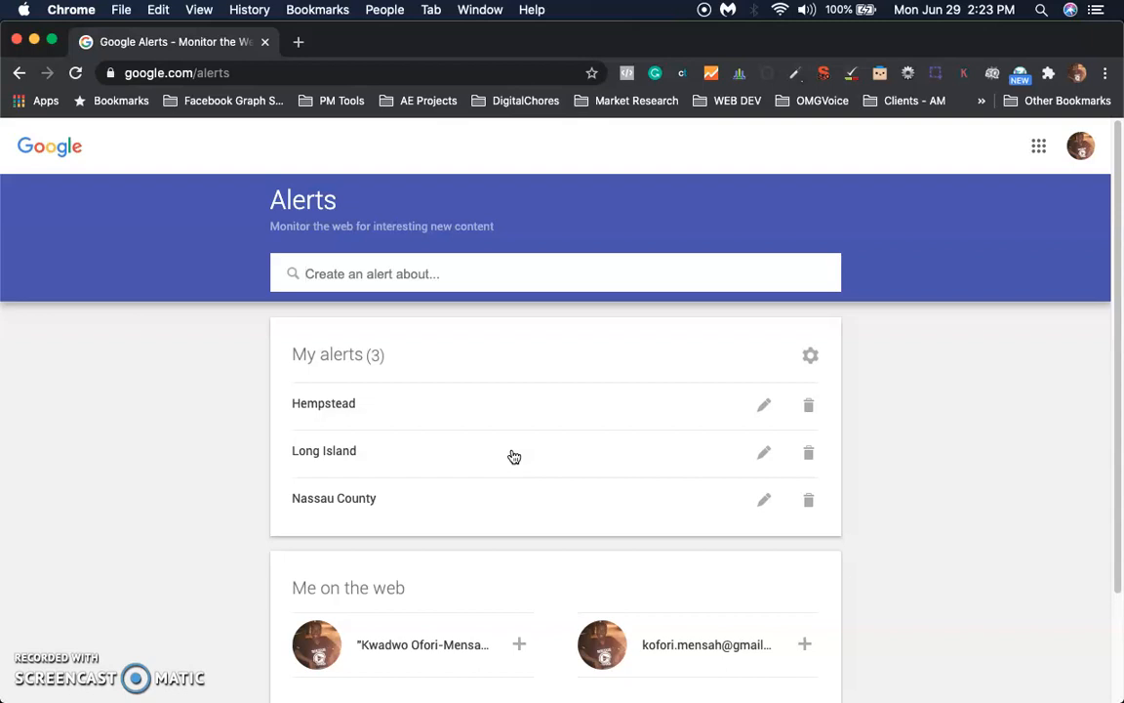
View the news results of the existing Hempstead alert and return to the alerts list
{"action": "left_click", "coordinate": [479, 465]}
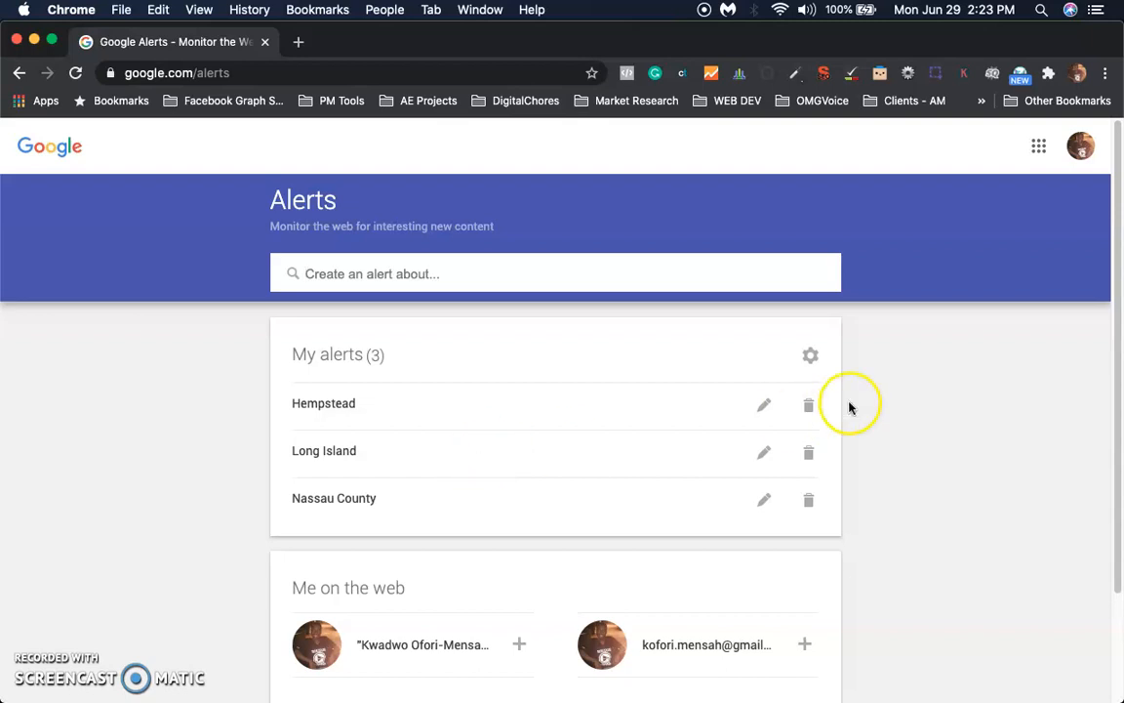
{"action": "scroll", "coordinate": [858, 405], "scroll_direction": "down", "scroll_amount": 3}
{"action": "left_click", "coordinate": [320, 271]}
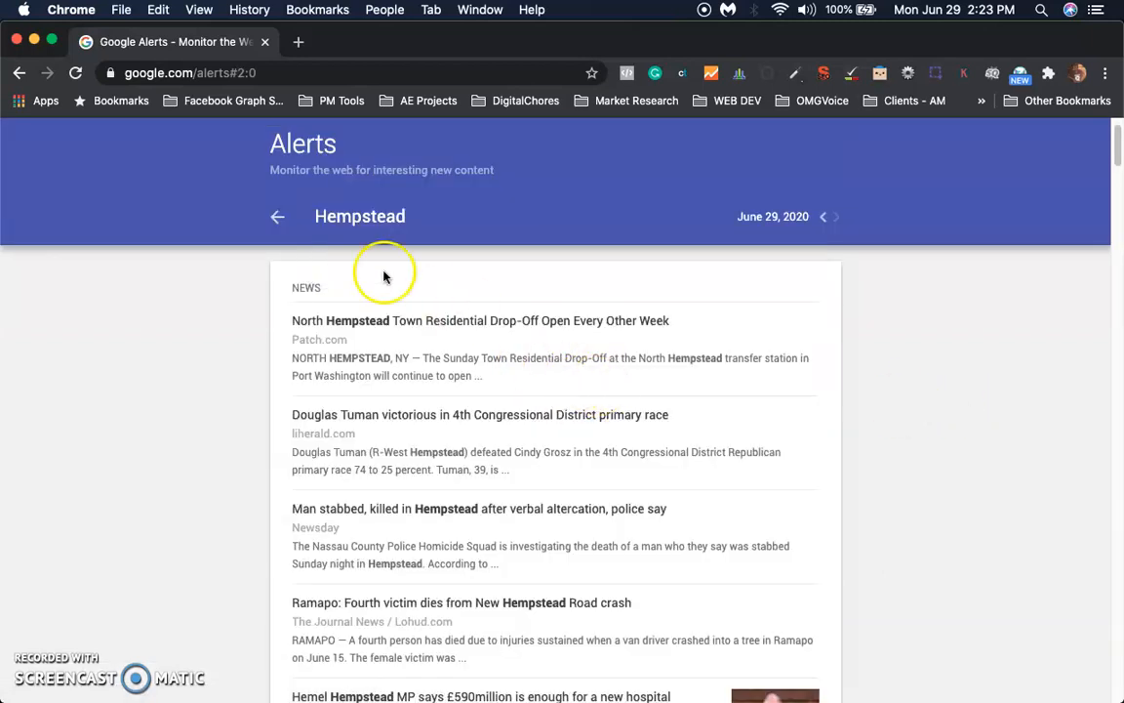
{"action": "left_click", "coordinate": [279, 219]}
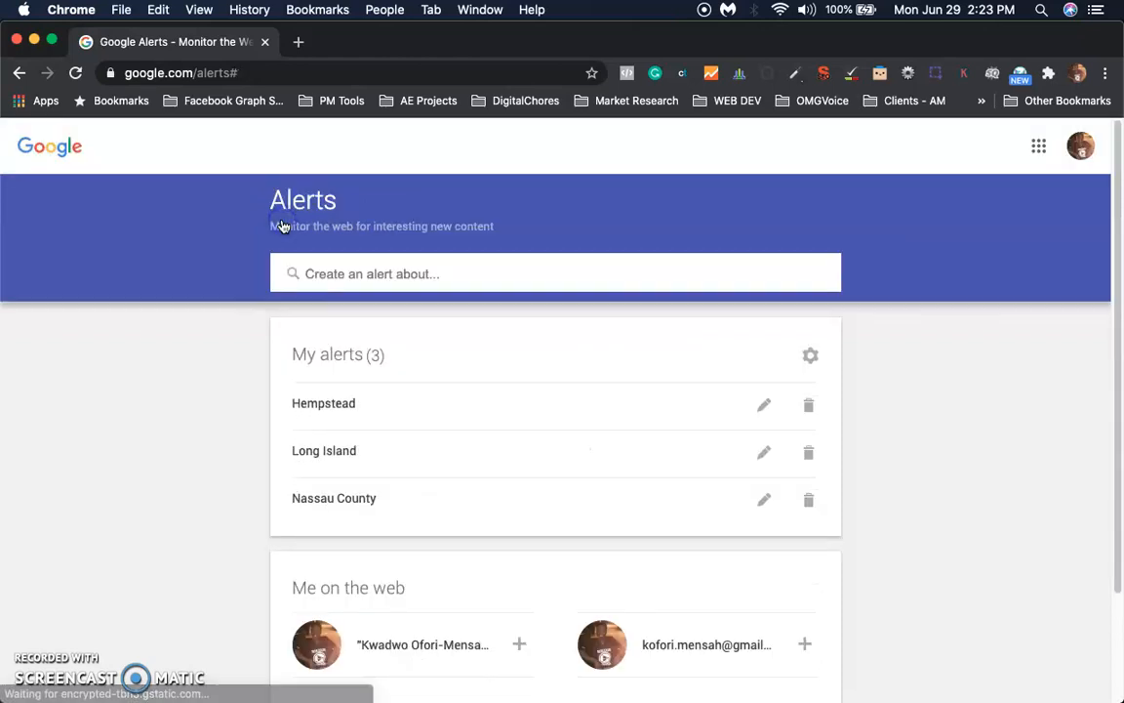
Browse the news results of the existing Long Island alert
{"action": "scroll", "coordinate": [507, 417], "scroll_direction": "down", "scroll_amount": 1}
{"action": "left_click", "coordinate": [325, 435]}
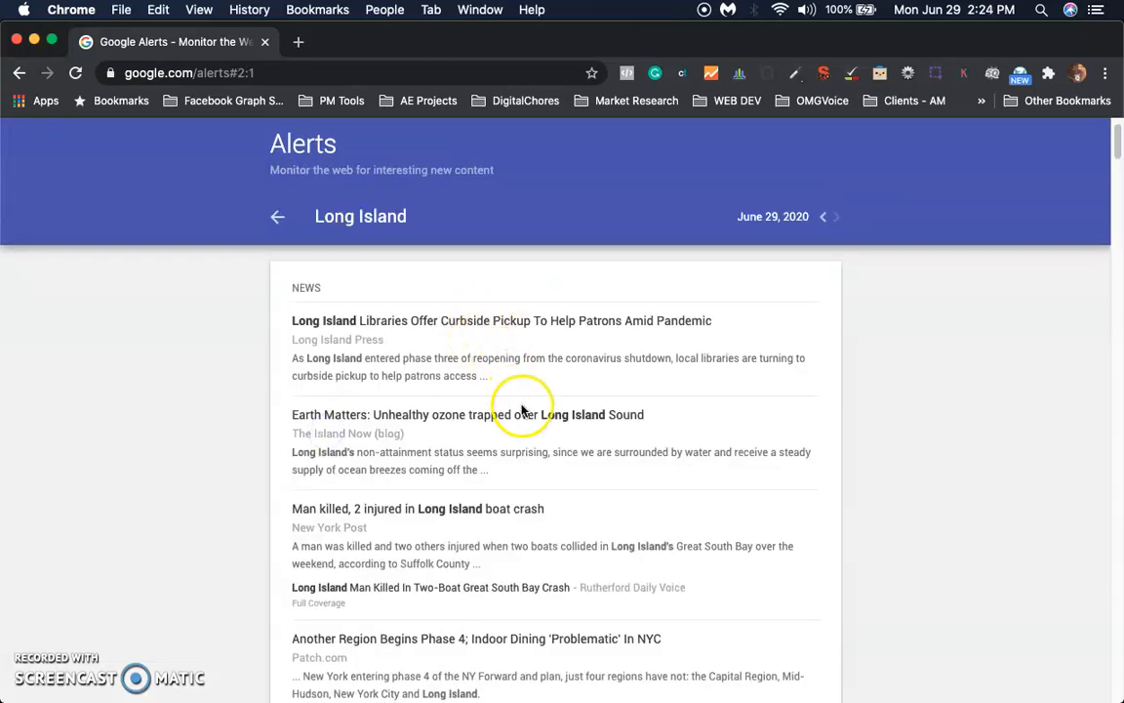
{"action": "scroll", "coordinate": [521, 410], "scroll_direction": "down", "scroll_amount": 15}
{"action": "scroll", "coordinate": [521, 410], "scroll_direction": "down", "scroll_amount": 10}
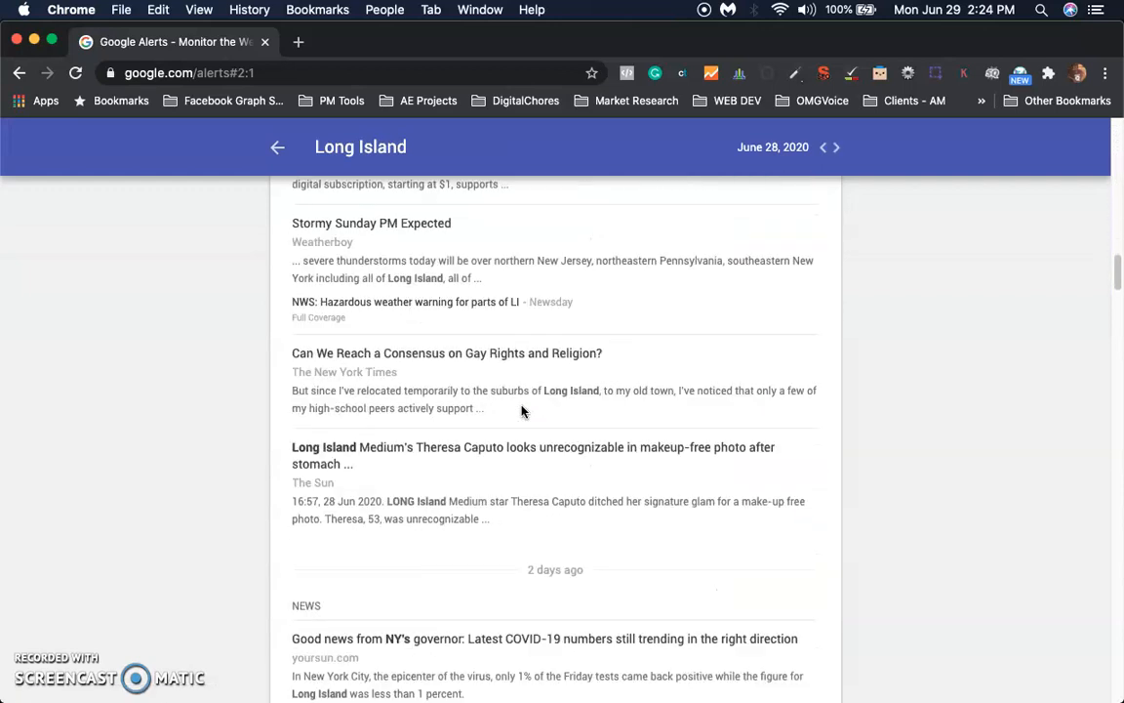
{"action": "scroll", "coordinate": [525, 405], "scroll_direction": "up", "scroll_amount": 1}
{"action": "scroll", "coordinate": [522, 404], "scroll_direction": "up", "scroll_amount": 20}
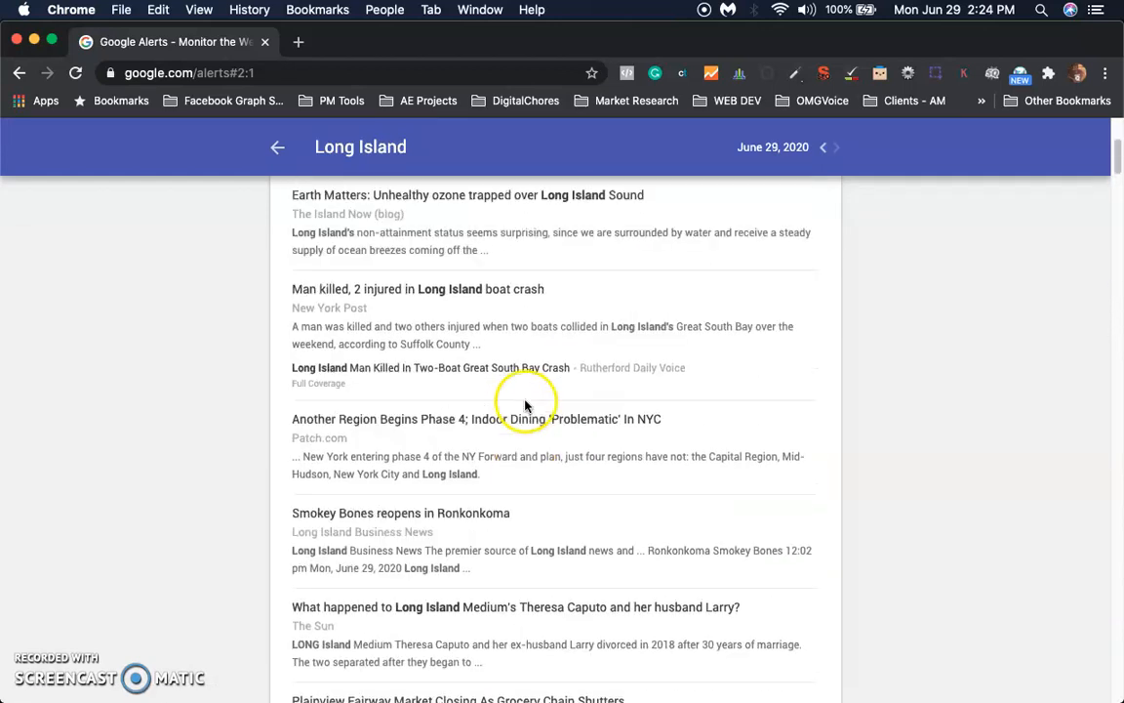
Return to the alerts list and enter "project manager roles" in quotation marks as the new alert's query
{"action": "left_click", "coordinate": [278, 273]}
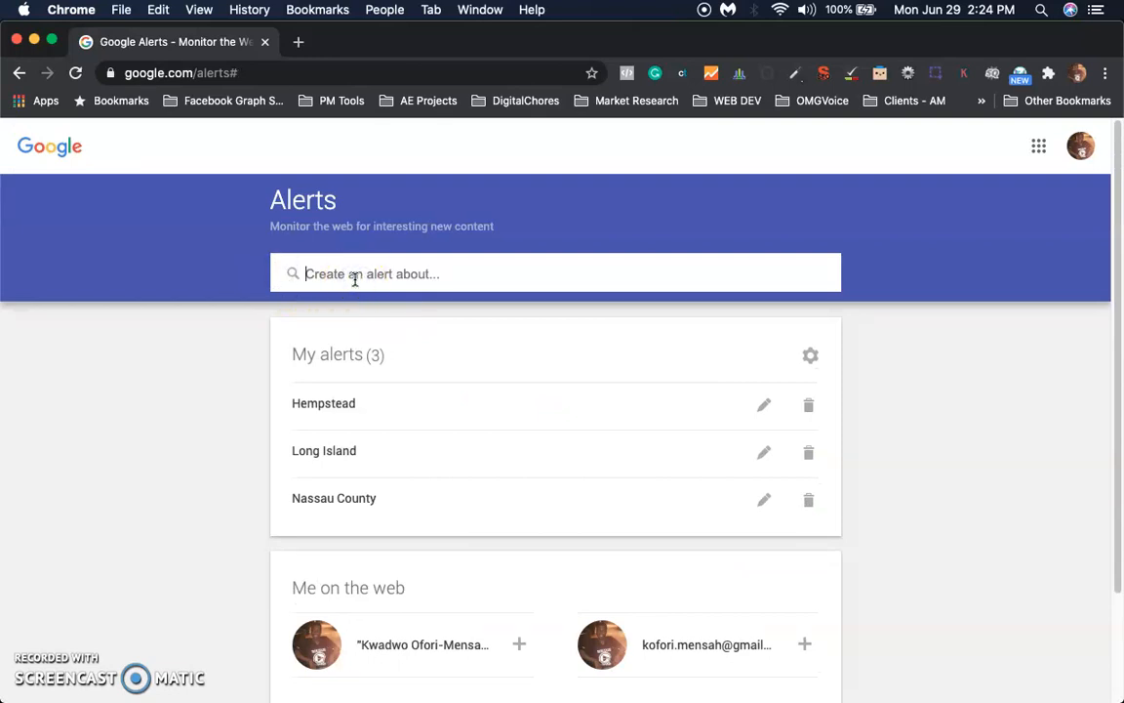
{"action": "type", "text": "\""}
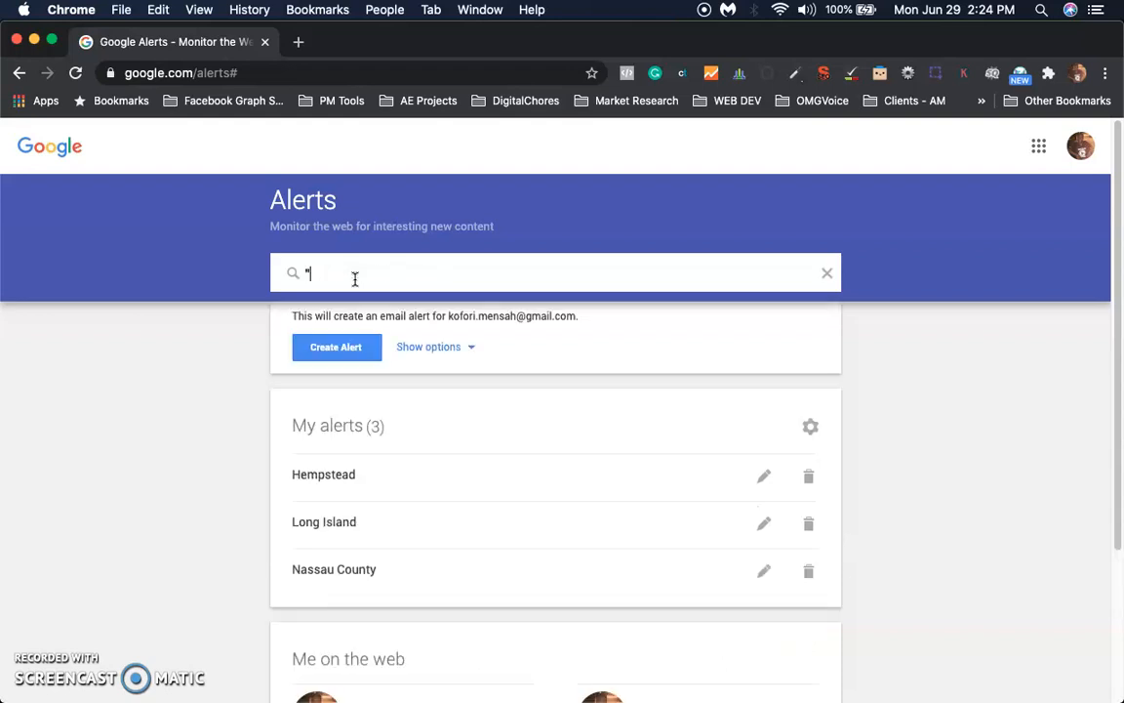
{"action": "type", "text": "project ma"}
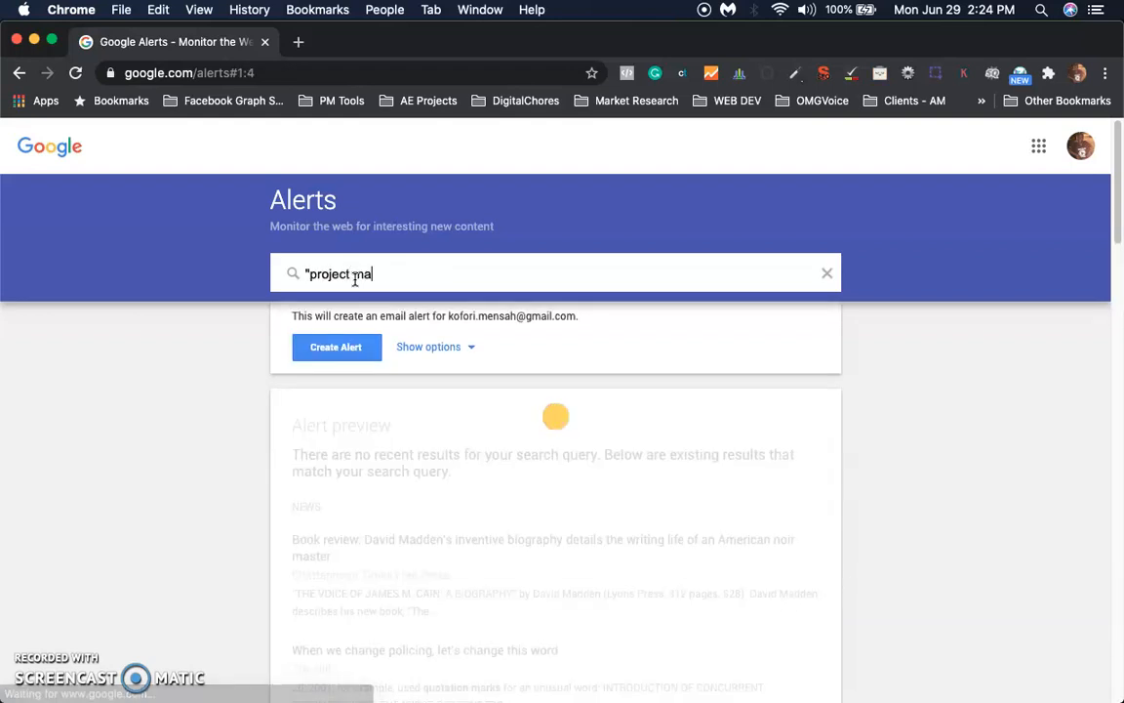
{"action": "type", "text": "nager roles"}
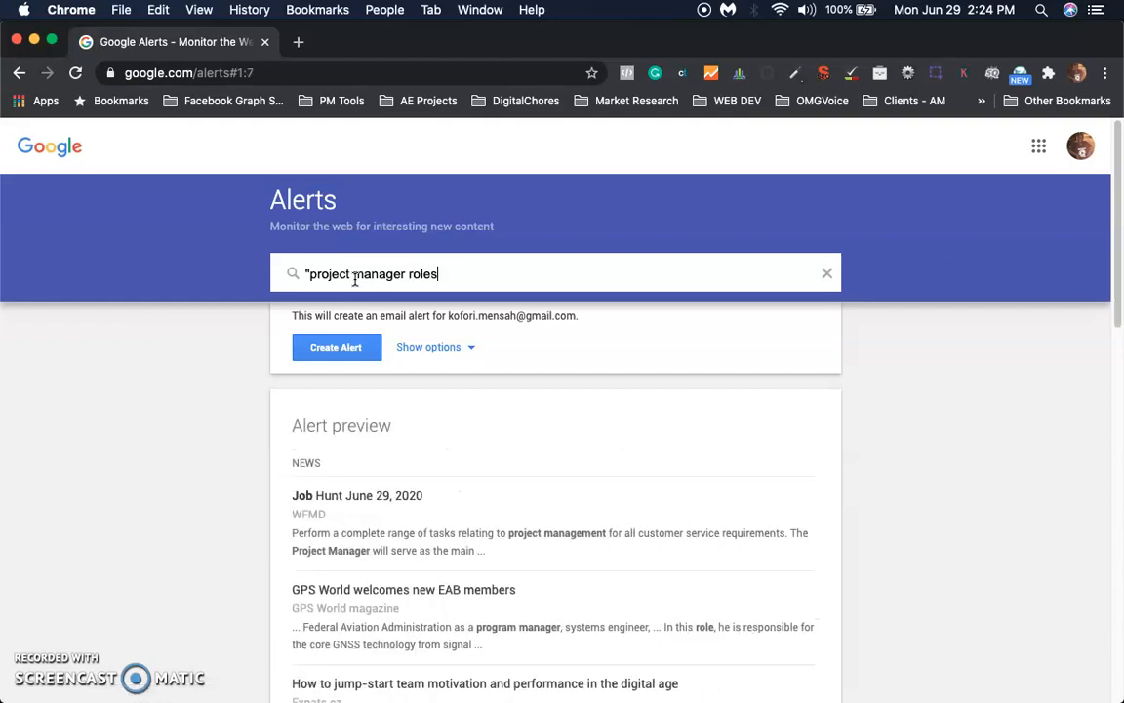
{"action": "type", "text": "\""}
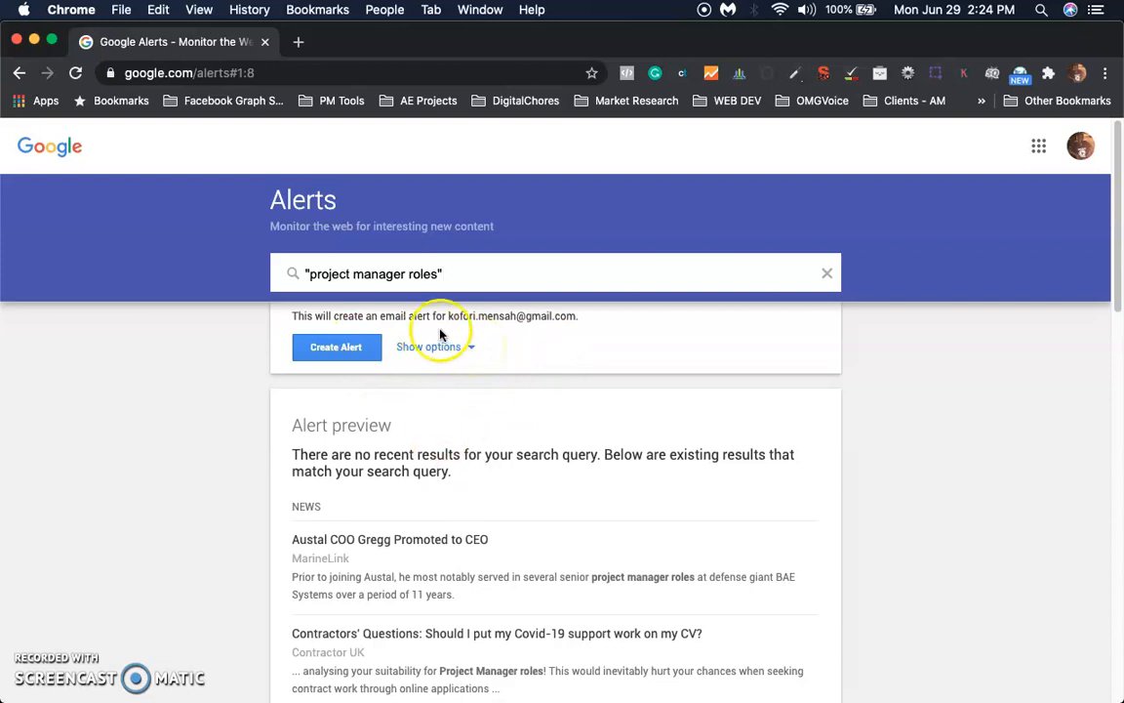
Show the new alert's options, view its frequency choices and open its source choices
{"action": "left_click", "coordinate": [471, 351]}
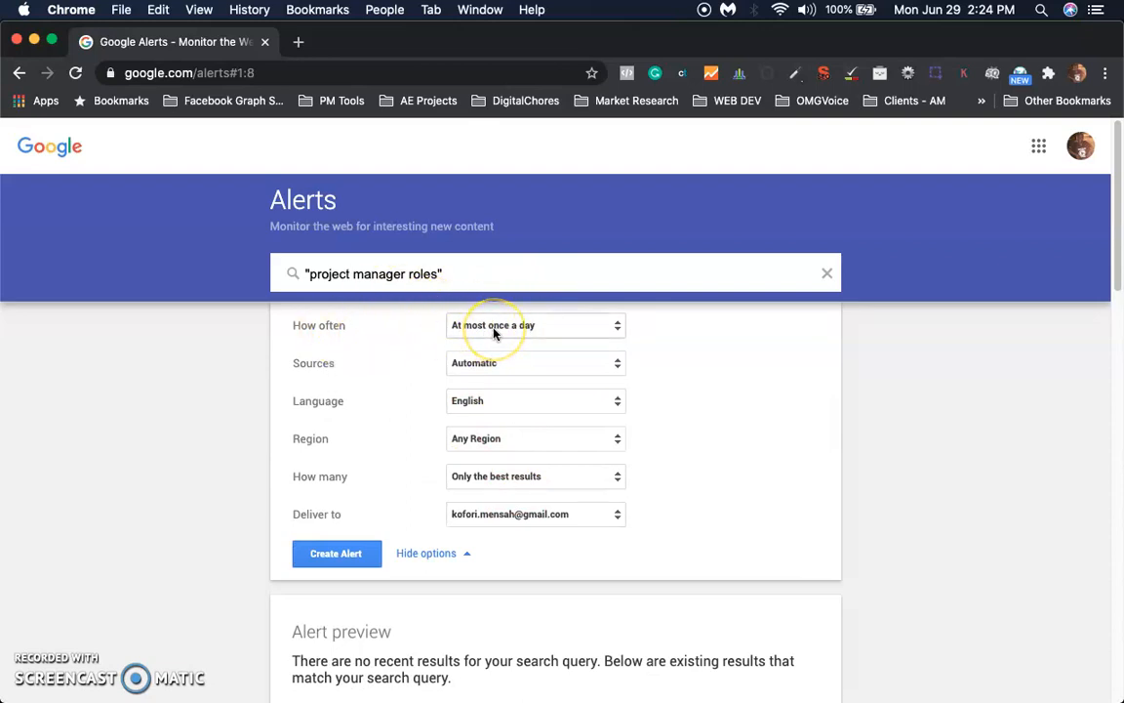
{"action": "left_click", "coordinate": [494, 333]}
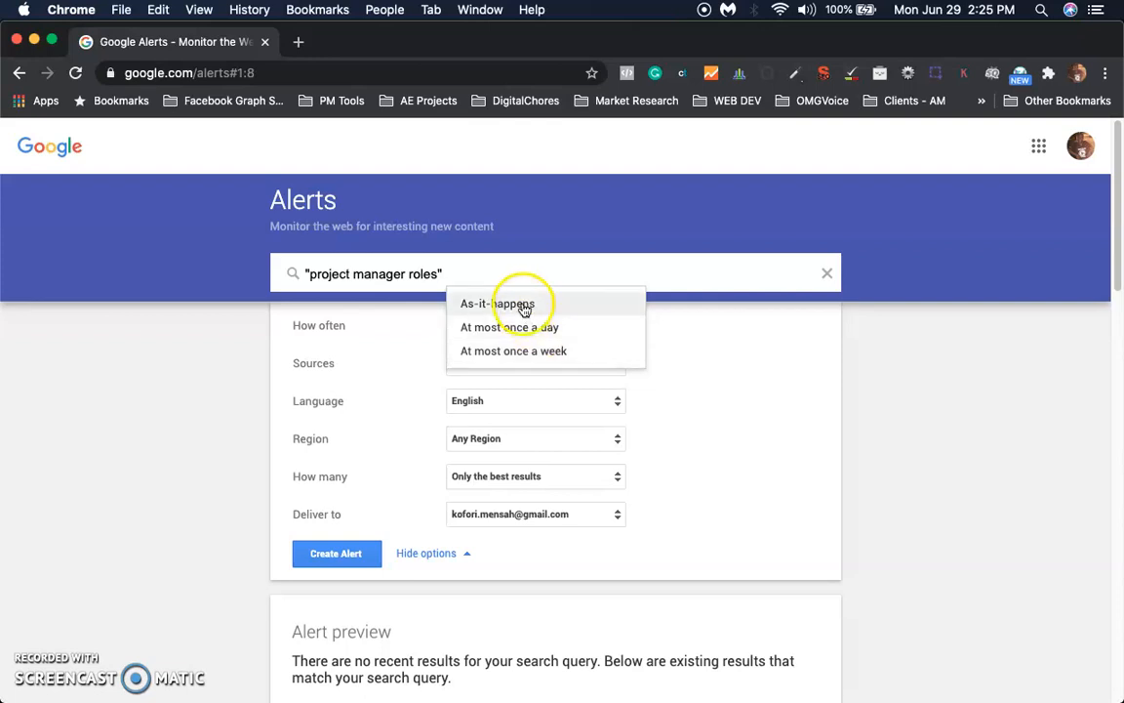
{"action": "left_click", "coordinate": [746, 372]}
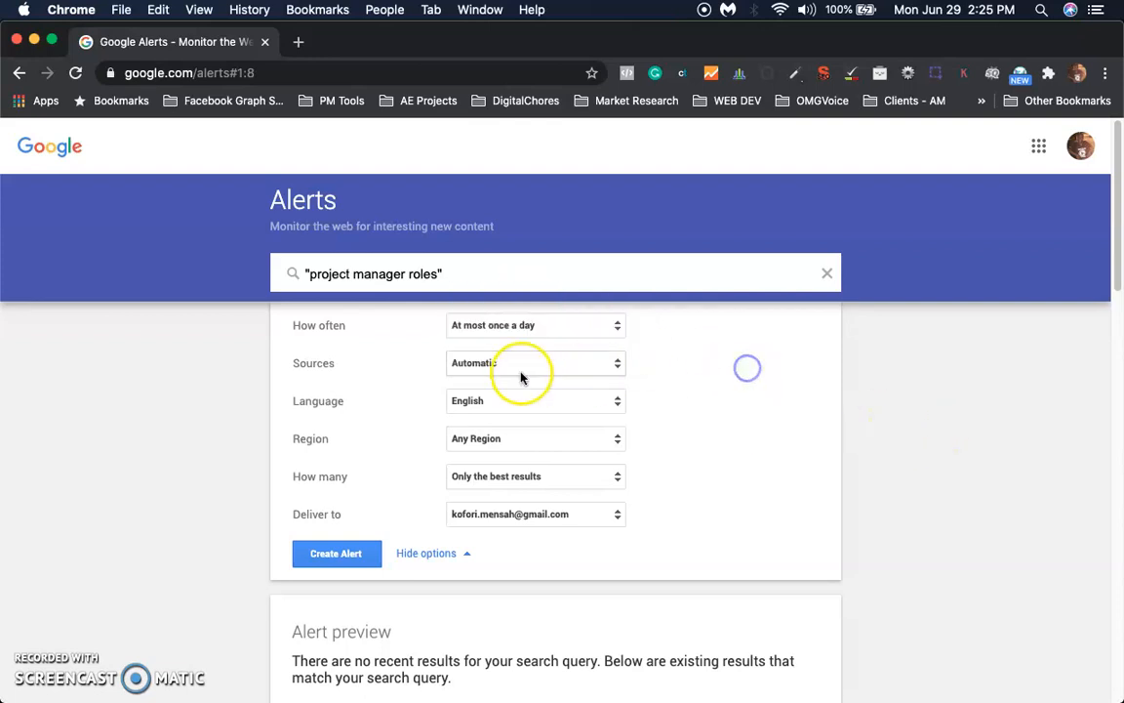
{"action": "left_click", "coordinate": [522, 375]}
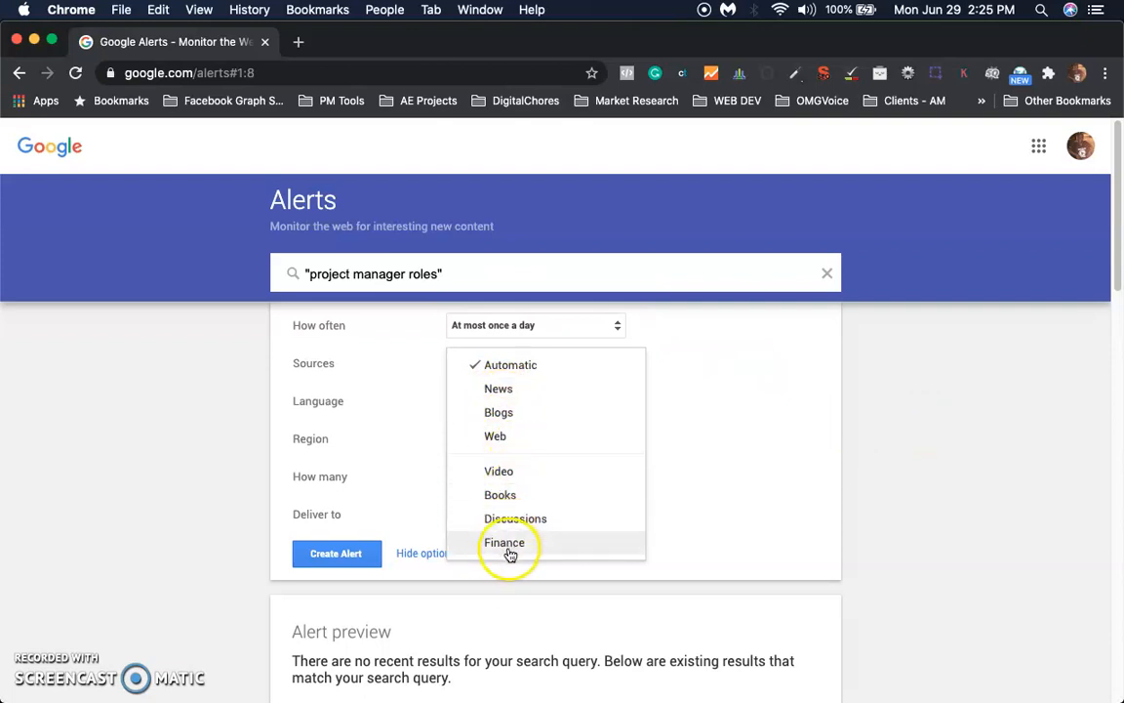
Try the News, Blogs and Web options as the alert's sources, and restore Automatic
{"action": "left_click", "coordinate": [498, 388]}
{"action": "left_click", "coordinate": [497, 412]}
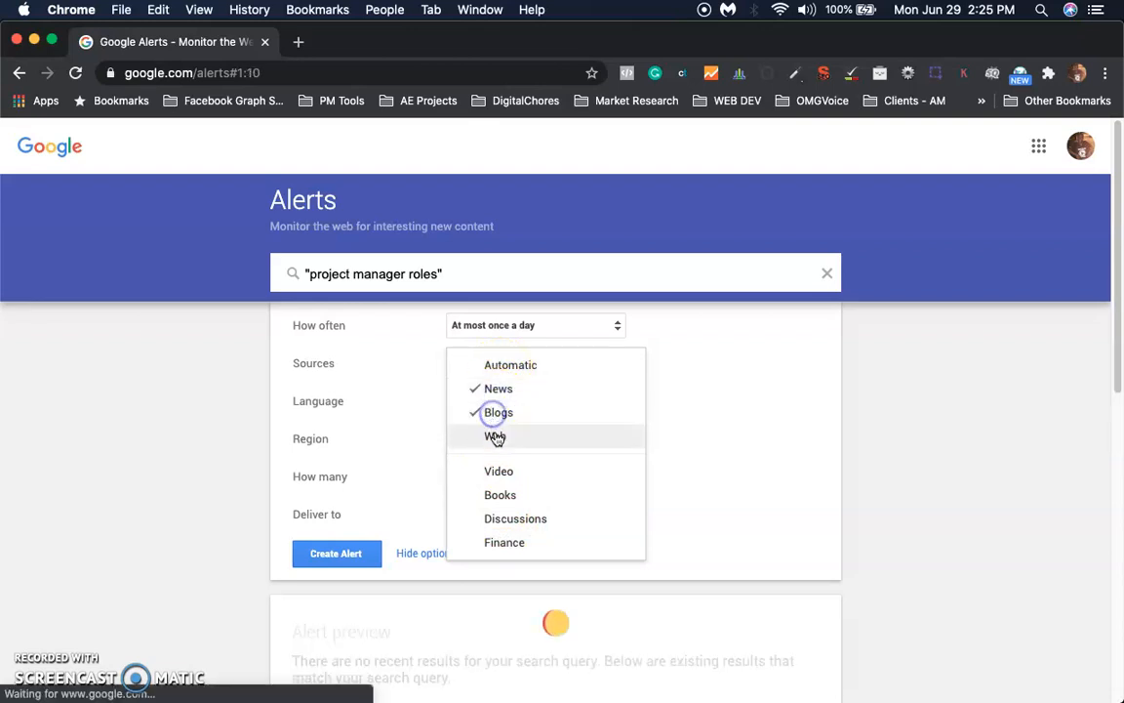
{"action": "left_click", "coordinate": [496, 436]}
{"action": "left_click", "coordinate": [497, 388]}
{"action": "left_click", "coordinate": [498, 412]}
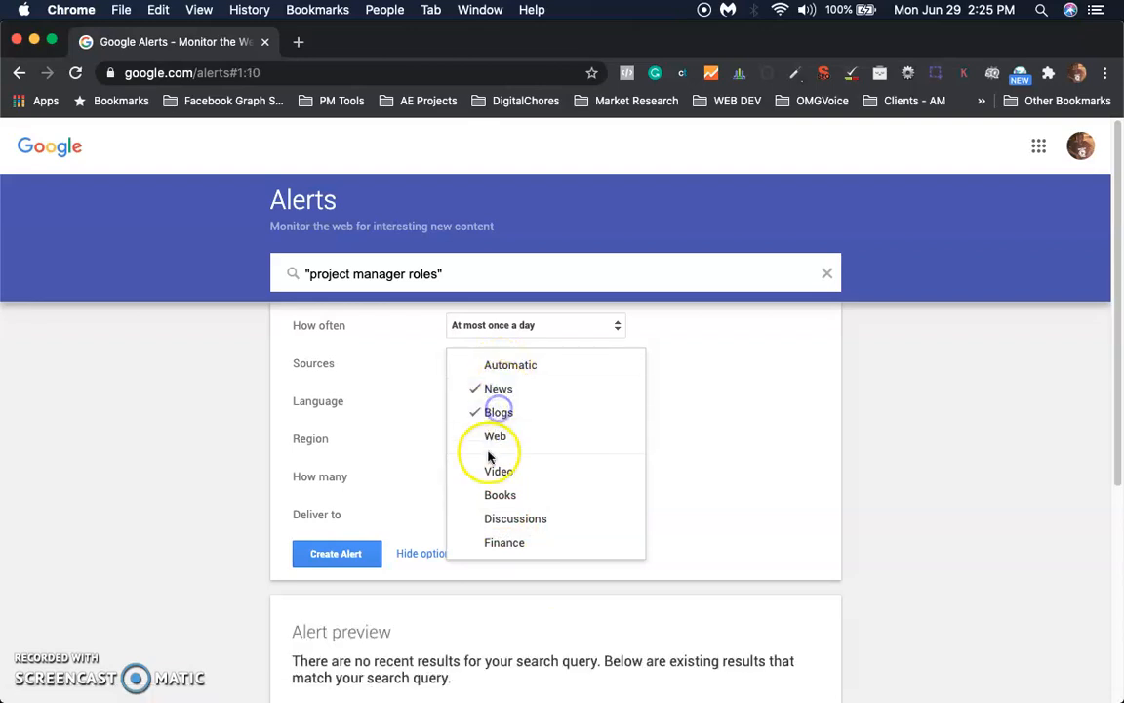
{"action": "left_click", "coordinate": [496, 435]}
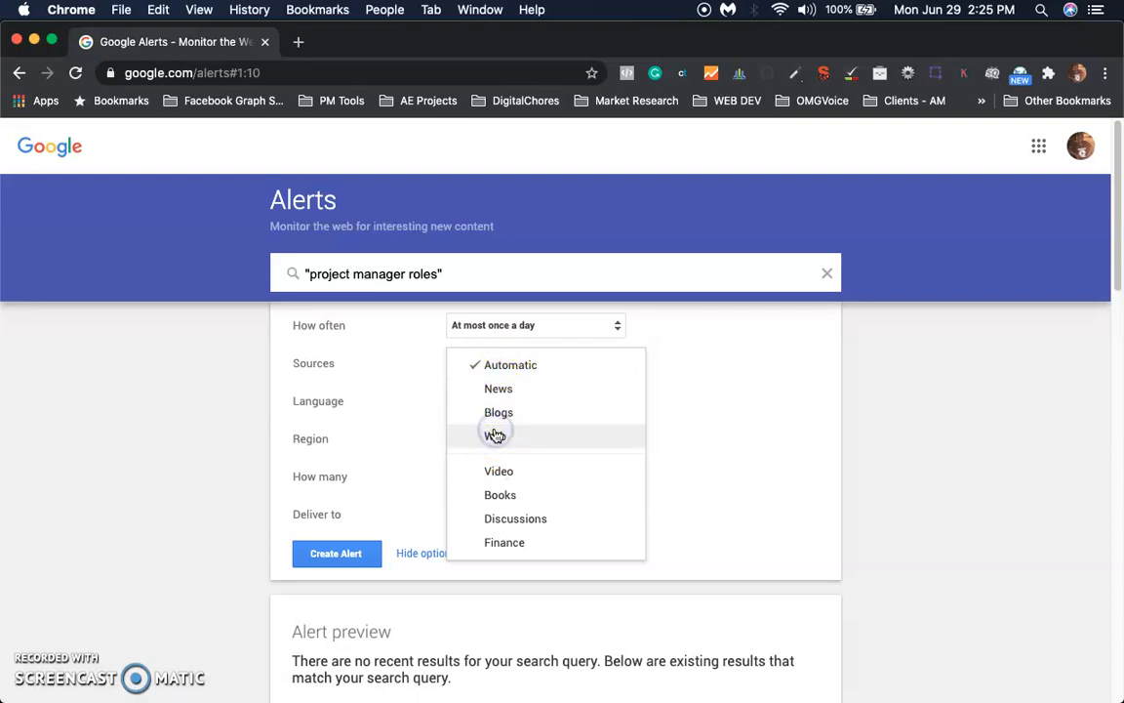
{"action": "left_click", "coordinate": [518, 367]}
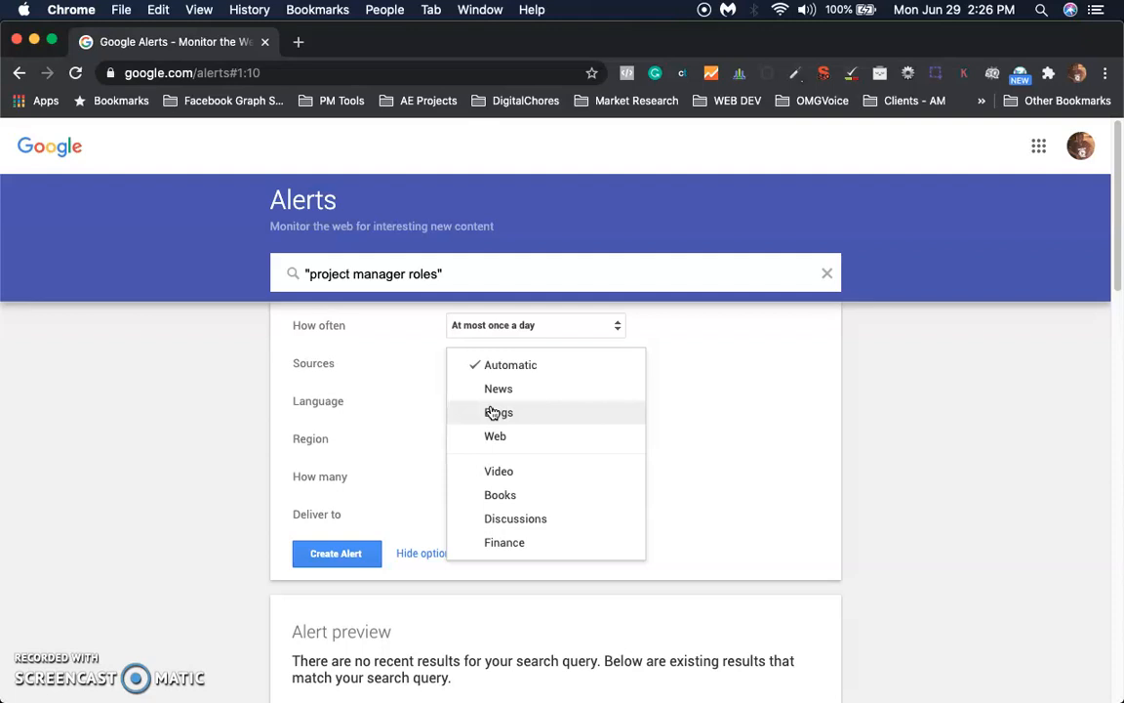
Set the alert's sources to Web only
{"action": "left_click", "coordinate": [499, 438]}
{"action": "left_click", "coordinate": [499, 438]}
{"action": "left_click", "coordinate": [869, 370]}
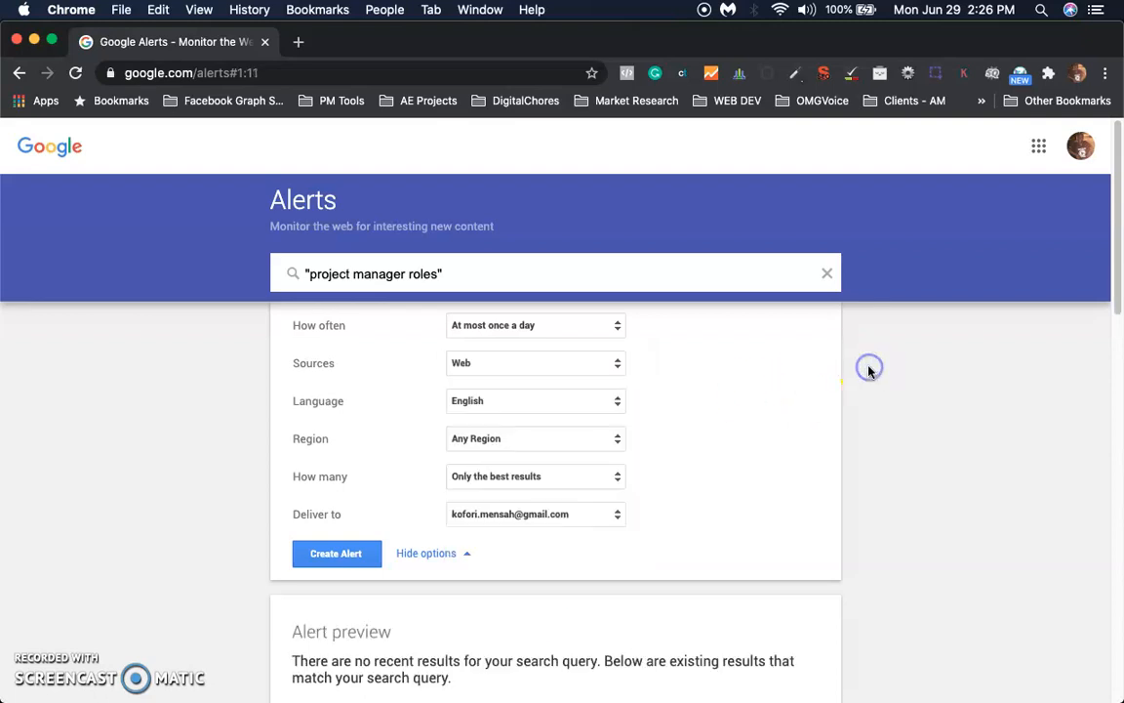
Check the alert's language choices and set its region to United States
{"action": "scroll", "coordinate": [718, 339], "scroll_direction": "down", "scroll_amount": 1}
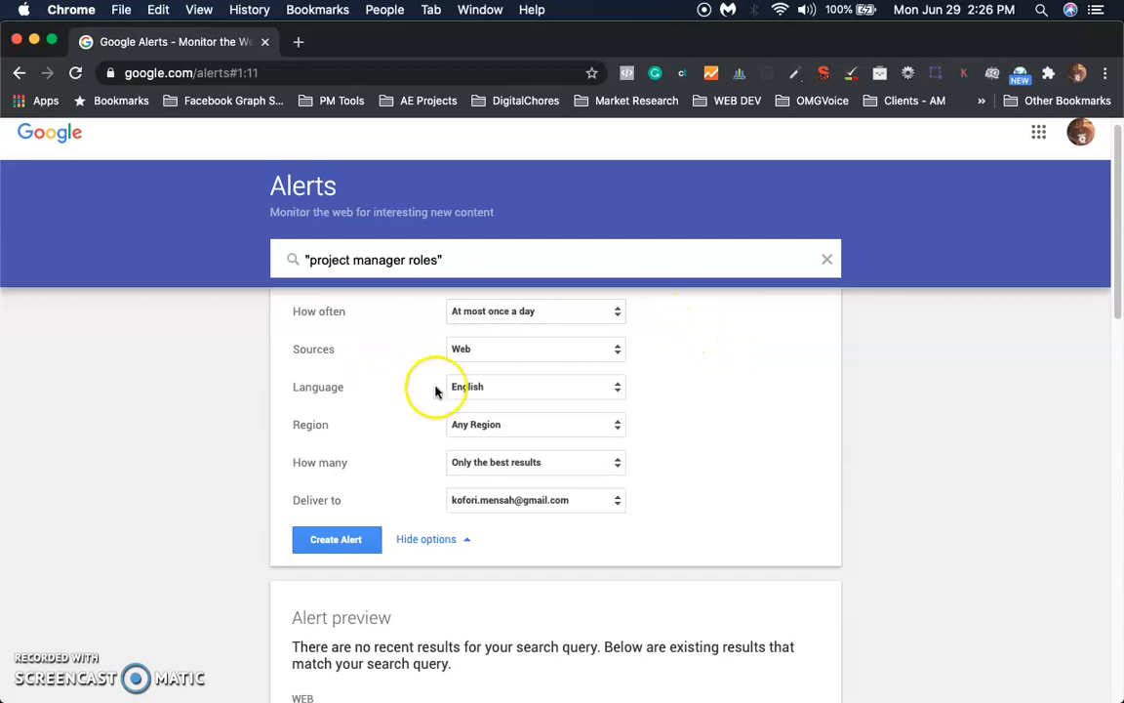
{"action": "left_click", "coordinate": [517, 388]}
{"action": "left_click", "coordinate": [504, 386]}
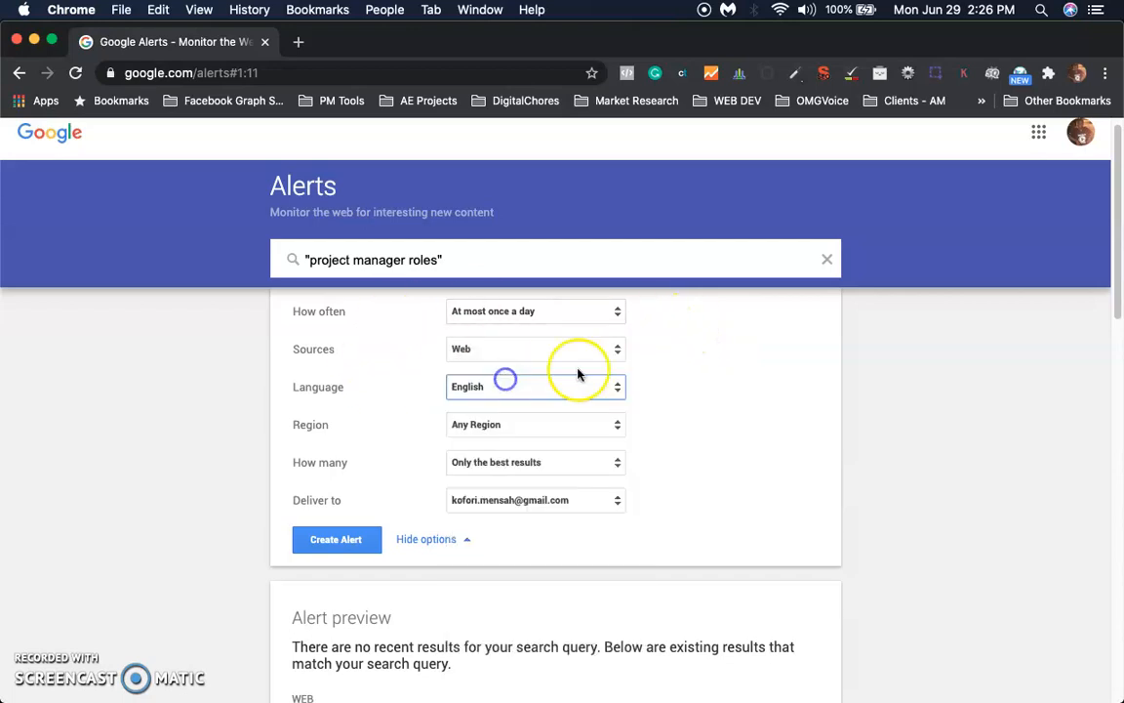
{"action": "scroll", "coordinate": [683, 390], "scroll_direction": "down", "scroll_amount": 2}
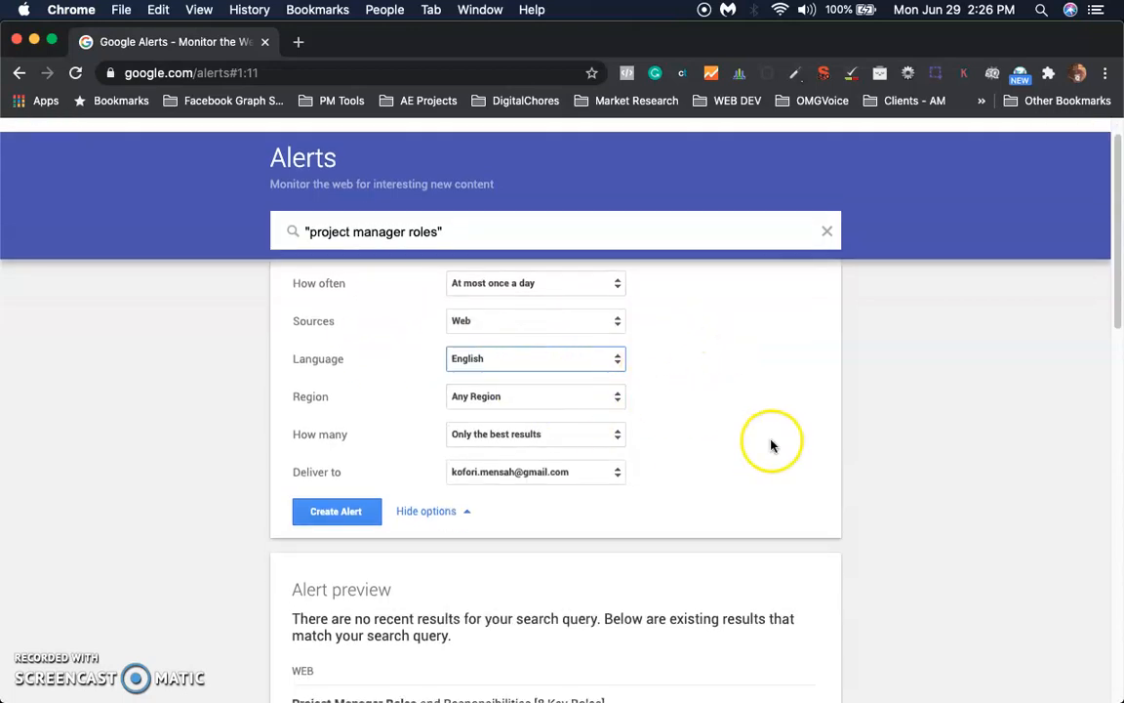
{"action": "scroll", "coordinate": [733, 422], "scroll_direction": "down", "scroll_amount": 2}
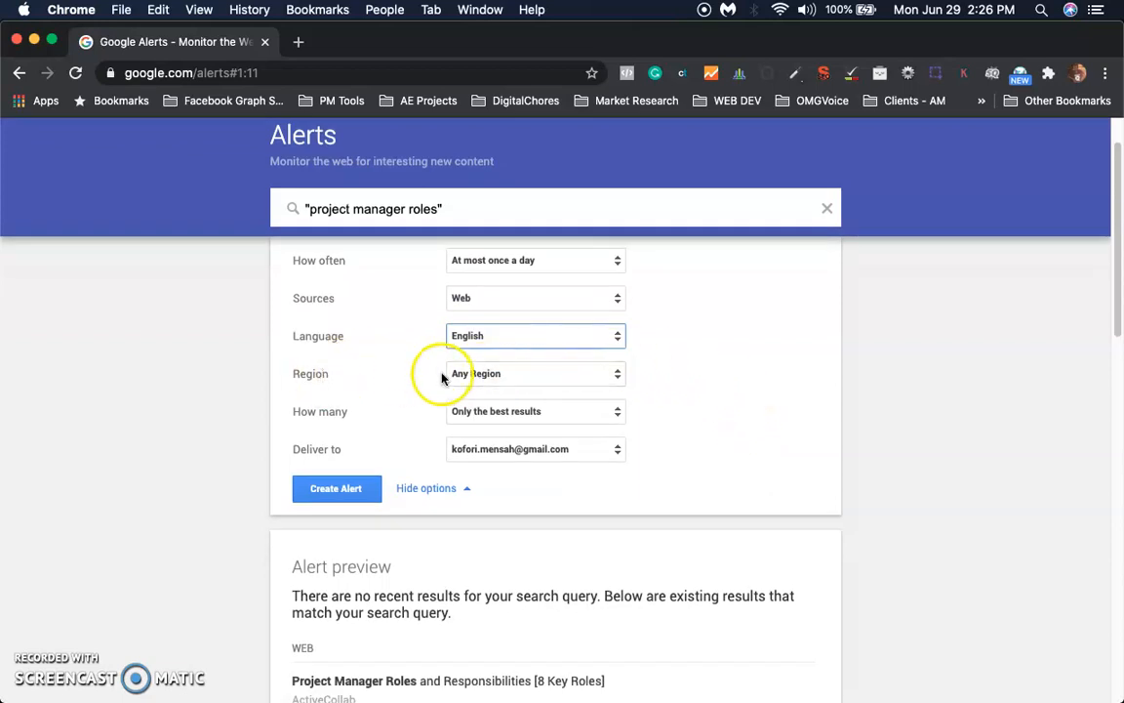
{"action": "left_click", "coordinate": [506, 372]}
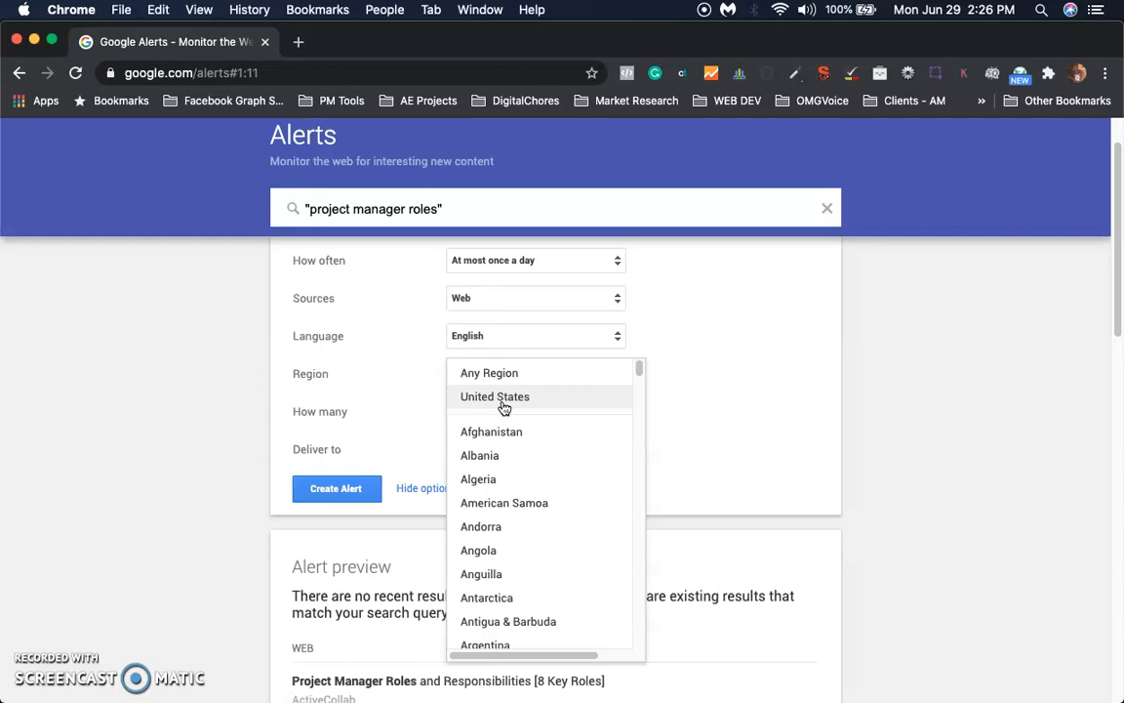
{"action": "left_click", "coordinate": [504, 403]}
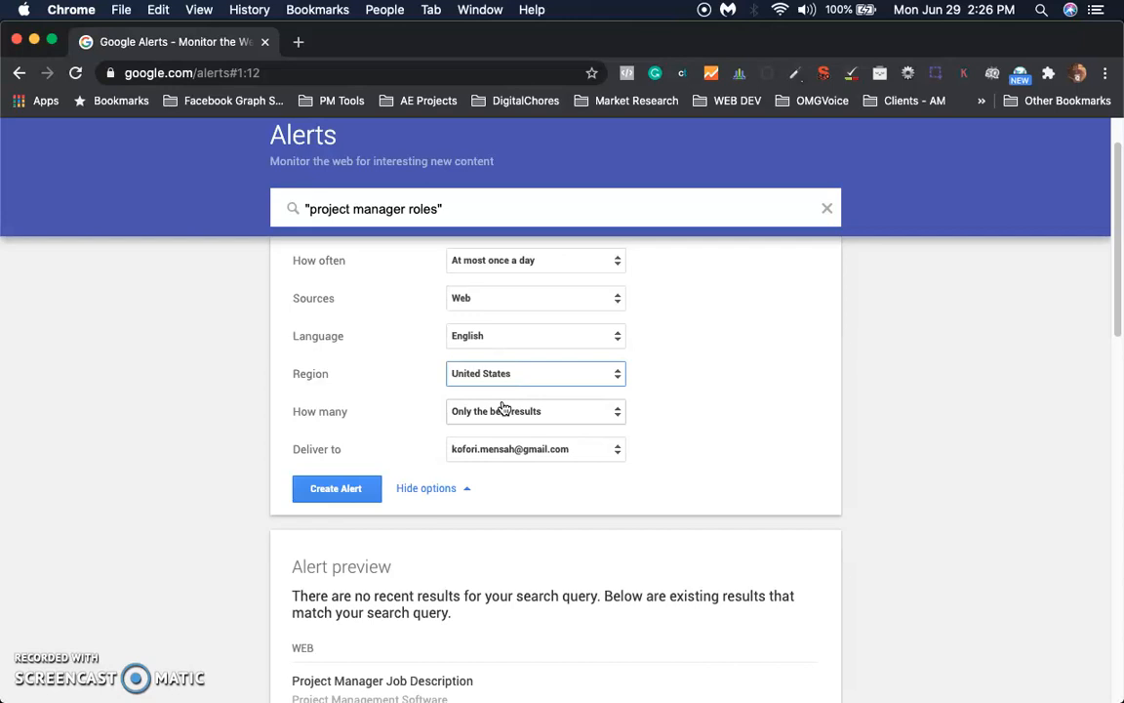
Review the choices for how many results the alert delivers and the query they apply to
{"action": "scroll", "coordinate": [478, 415], "scroll_direction": "down", "scroll_amount": 1}
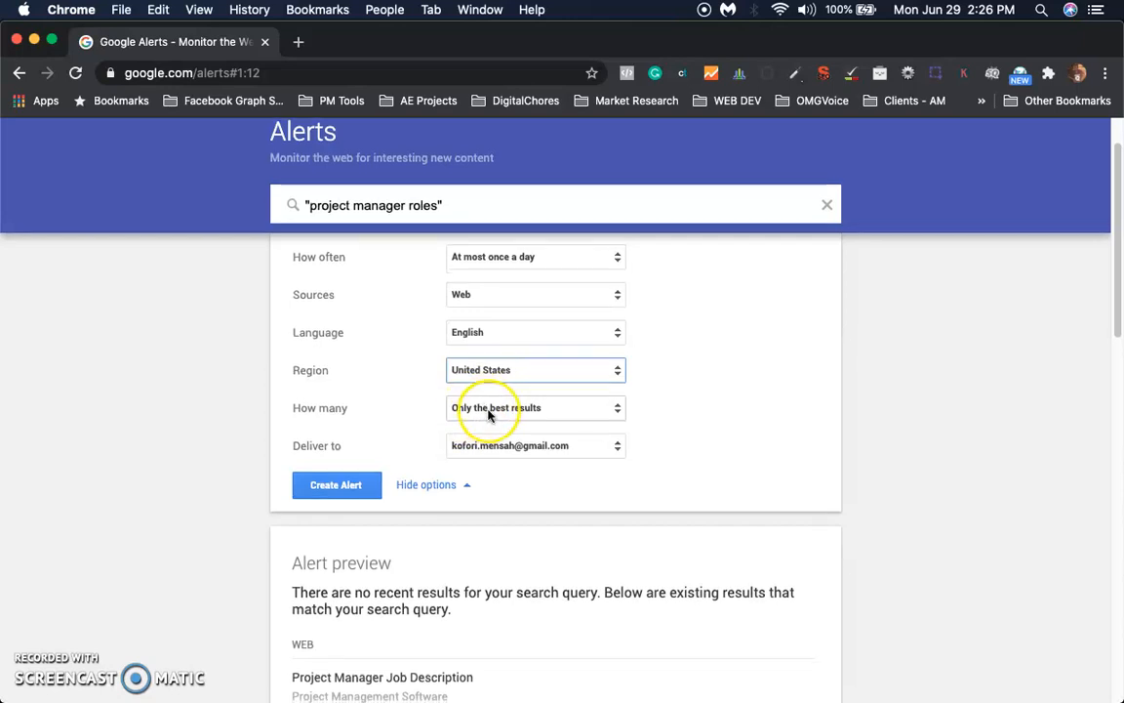
{"action": "left_click", "coordinate": [489, 413]}
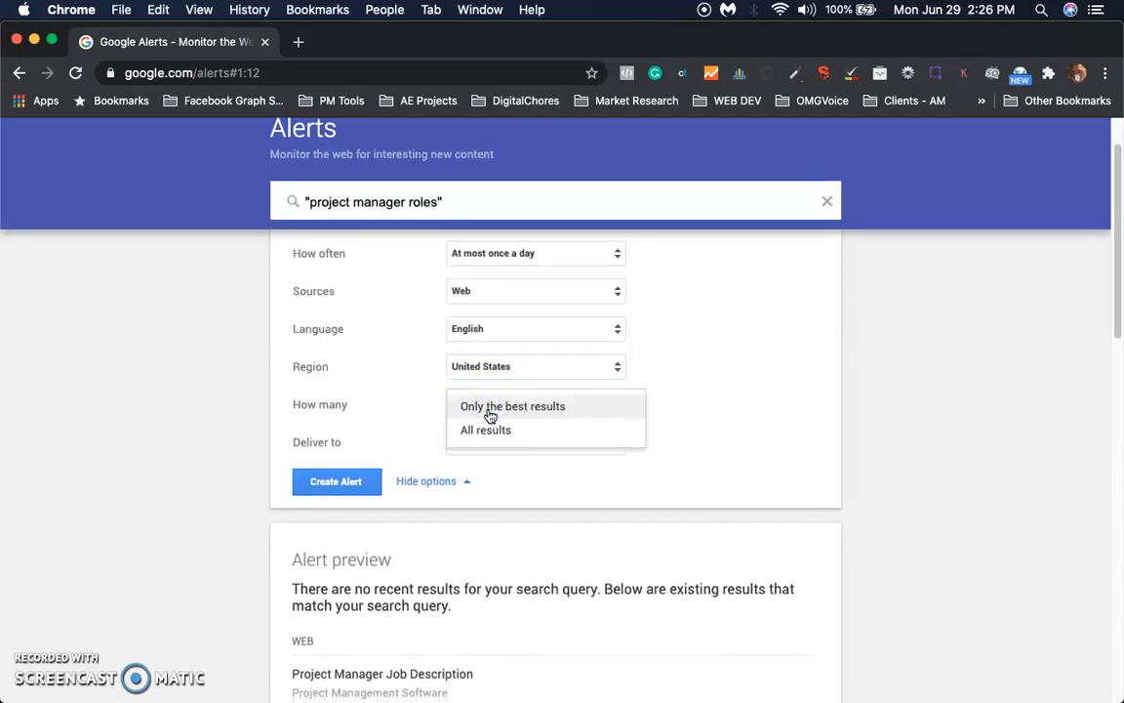
{"action": "left_click", "coordinate": [459, 201]}
{"action": "left_click_drag", "start_coordinate": [458, 201], "coordinate": [293, 190]}
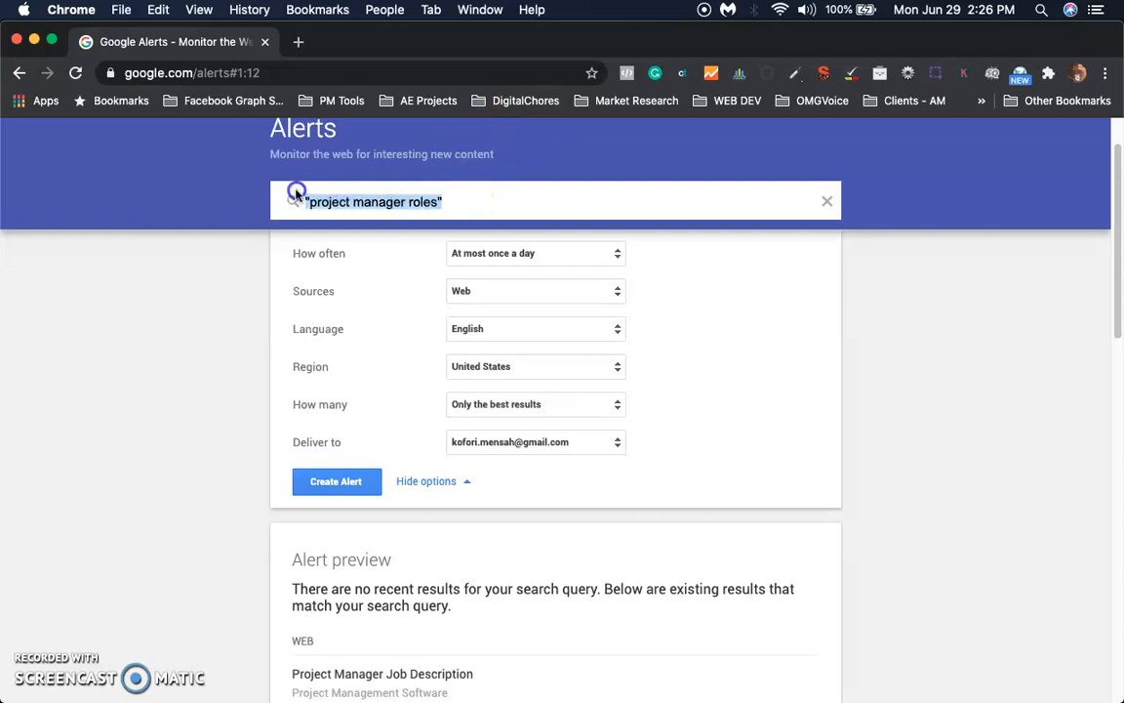
{"action": "left_click", "coordinate": [491, 409]}
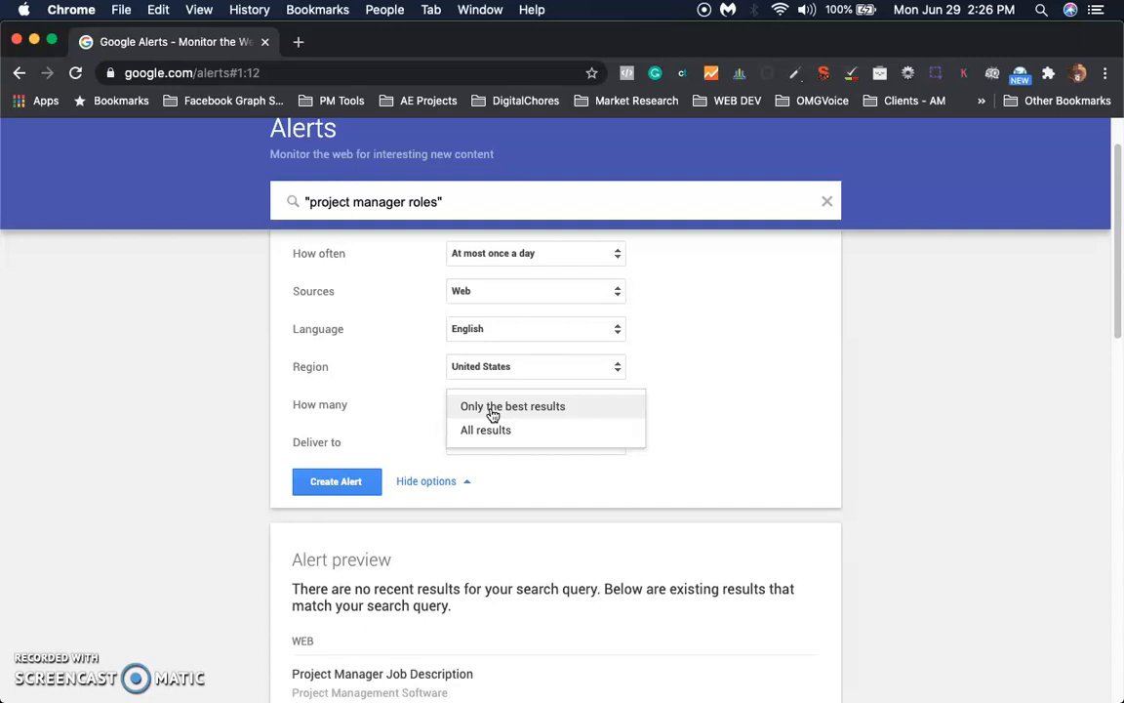
{"action": "left_click", "coordinate": [655, 447]}
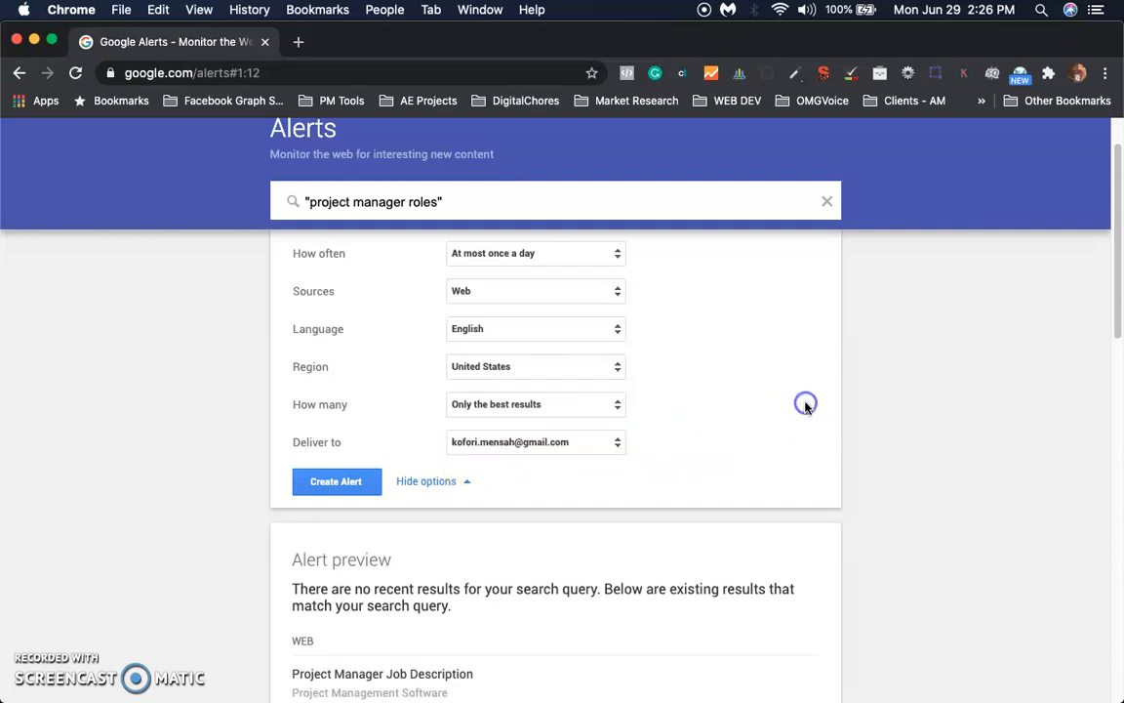
Set the alert to be delivered to the account's e-mail address and create it
{"action": "left_click", "coordinate": [502, 447]}
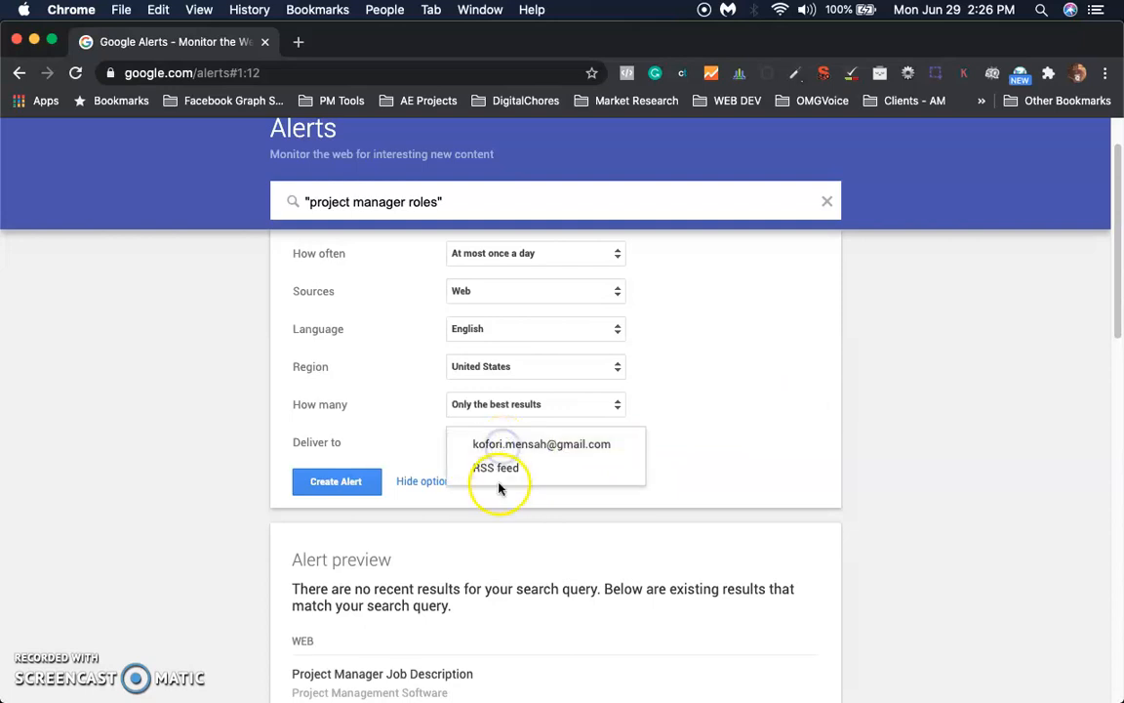
{"action": "left_click", "coordinate": [537, 445]}
{"action": "scroll", "coordinate": [915, 335], "scroll_direction": "up", "scroll_amount": 2}
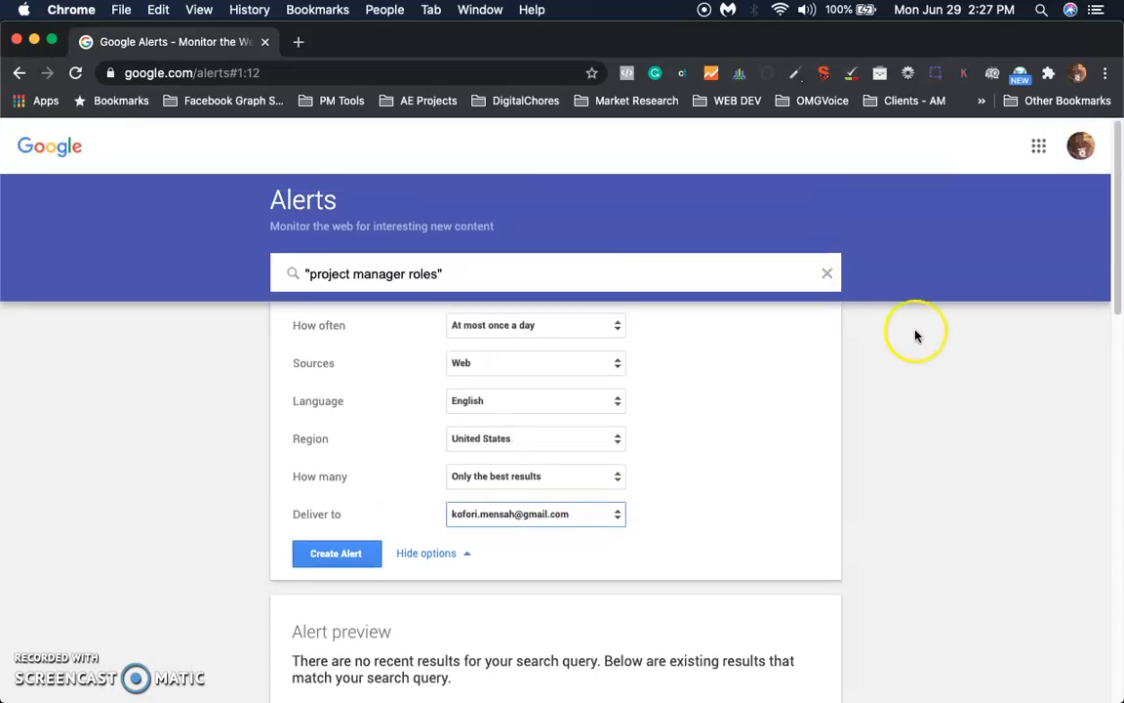
{"action": "scroll", "coordinate": [837, 353], "scroll_direction": "down", "scroll_amount": 1}
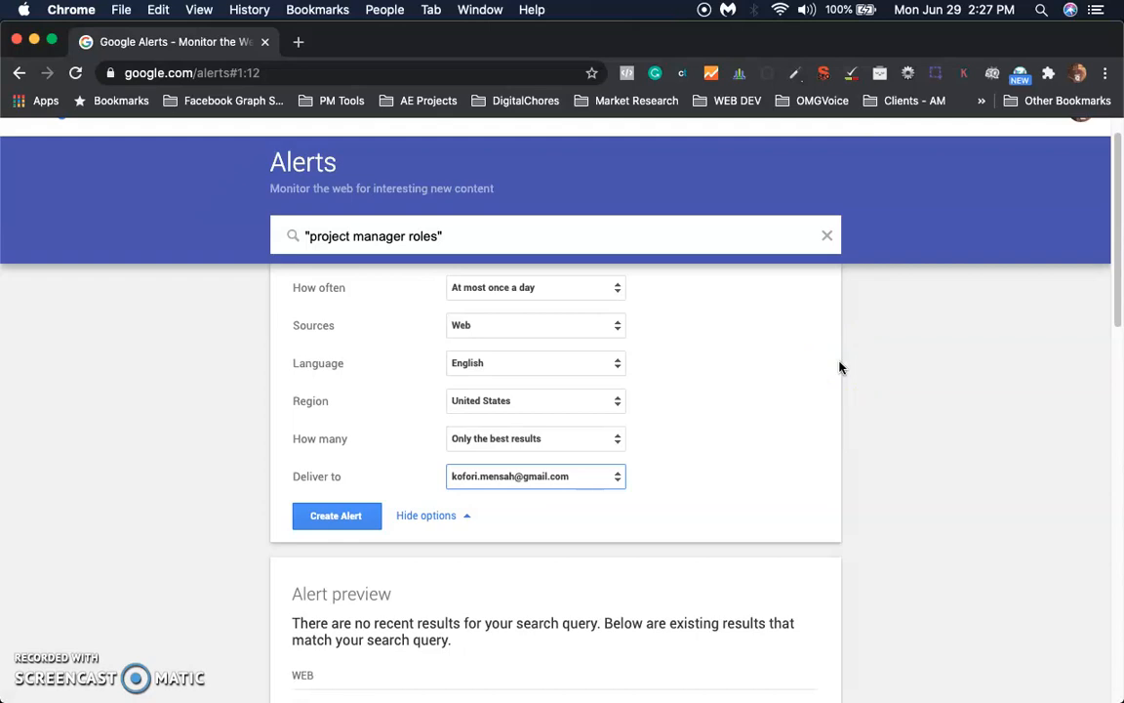
{"action": "left_click", "coordinate": [551, 480]}
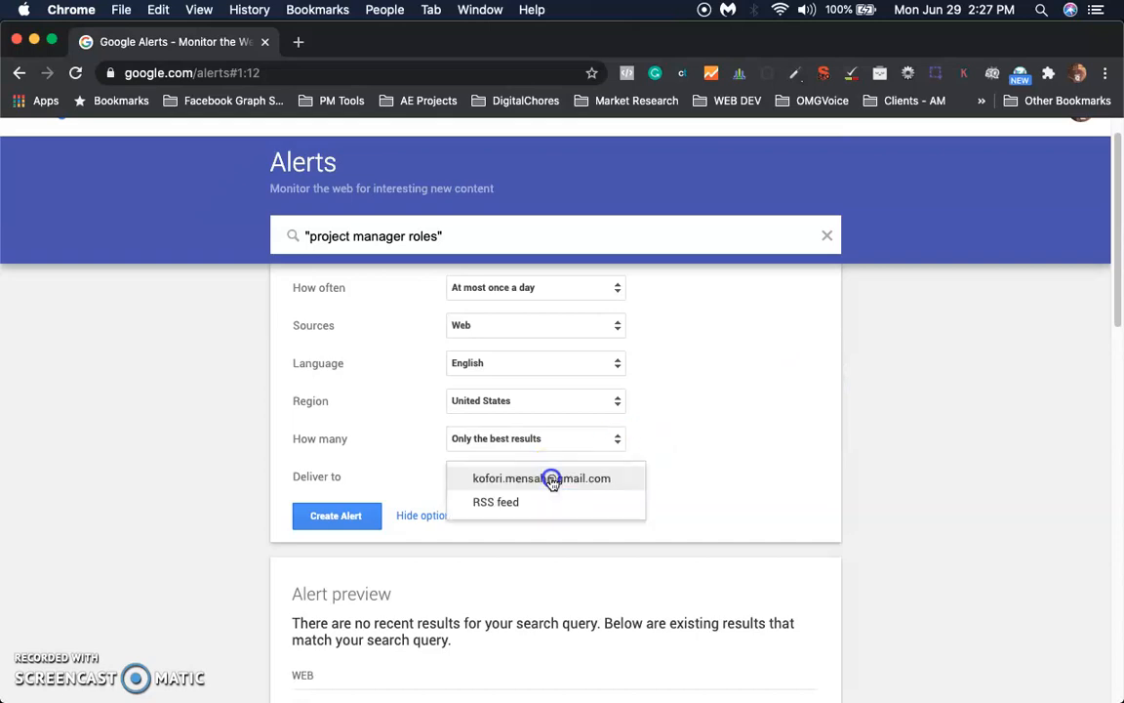
{"action": "left_click", "coordinate": [532, 481]}
{"action": "left_click", "coordinate": [334, 515]}
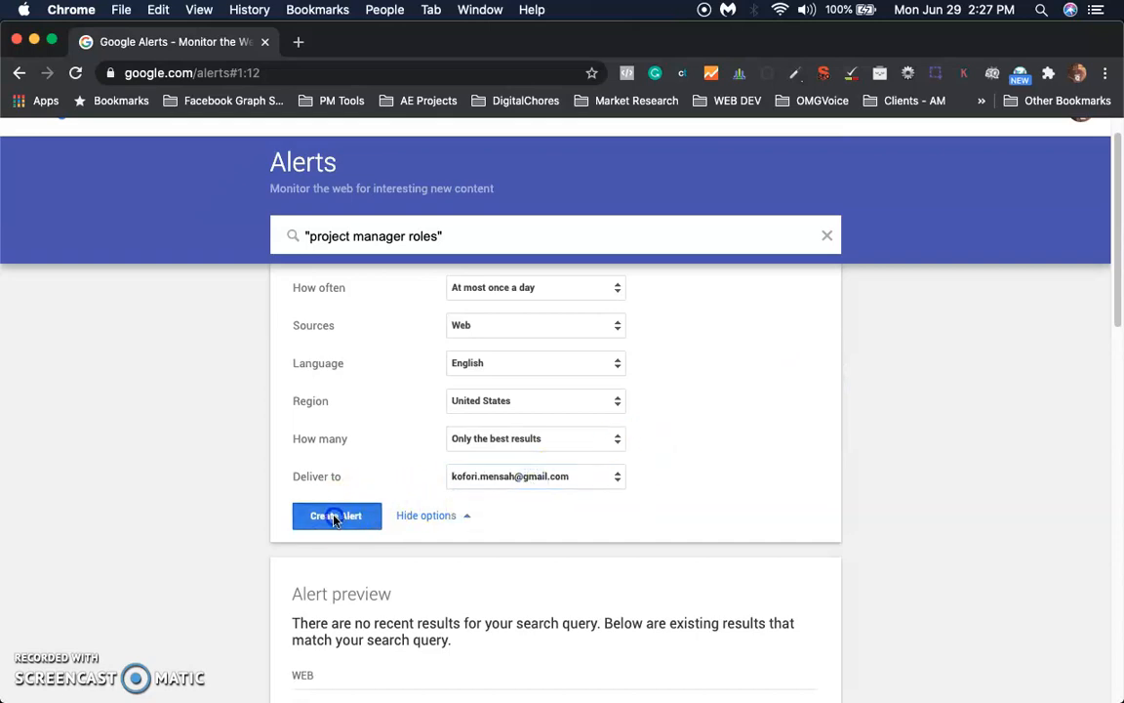
Edit the "project manager roles" alert and append site:microsoft.com to its query
{"action": "scroll", "coordinate": [1092, 475], "scroll_direction": "down", "scroll_amount": 1}
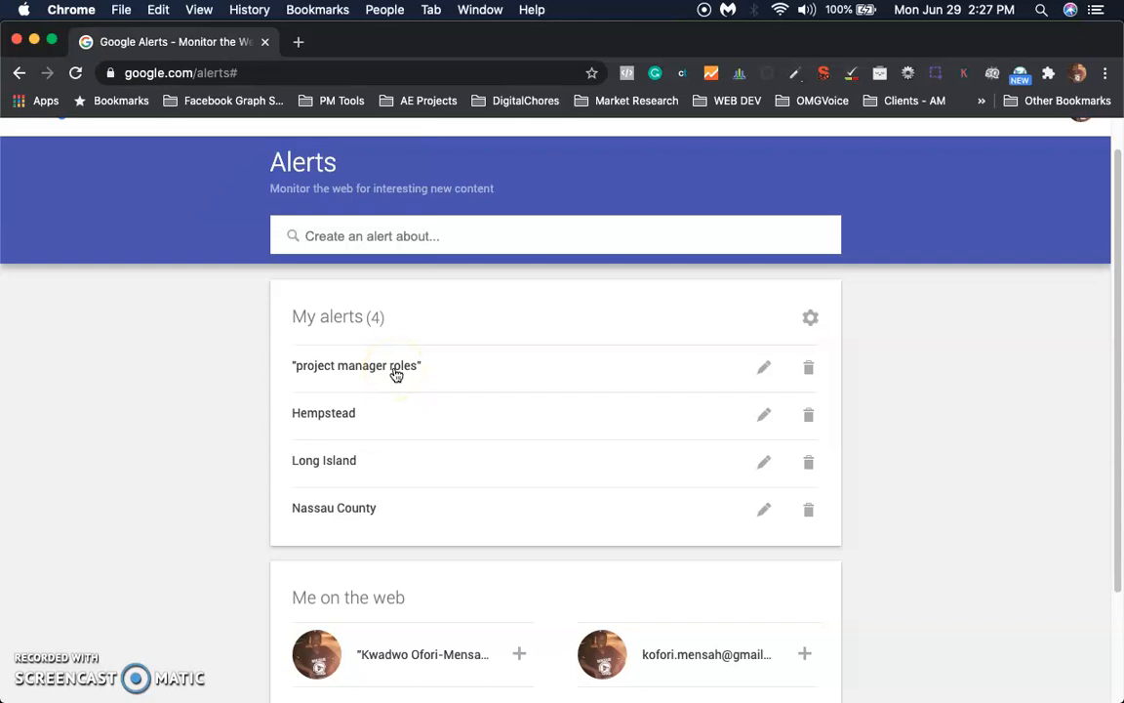
{"action": "left_click", "coordinate": [764, 369]}
{"action": "scroll", "coordinate": [725, 333], "scroll_direction": "up", "scroll_amount": 1}
{"action": "left_click", "coordinate": [490, 194]}
{"action": "type", "text": "site:"}
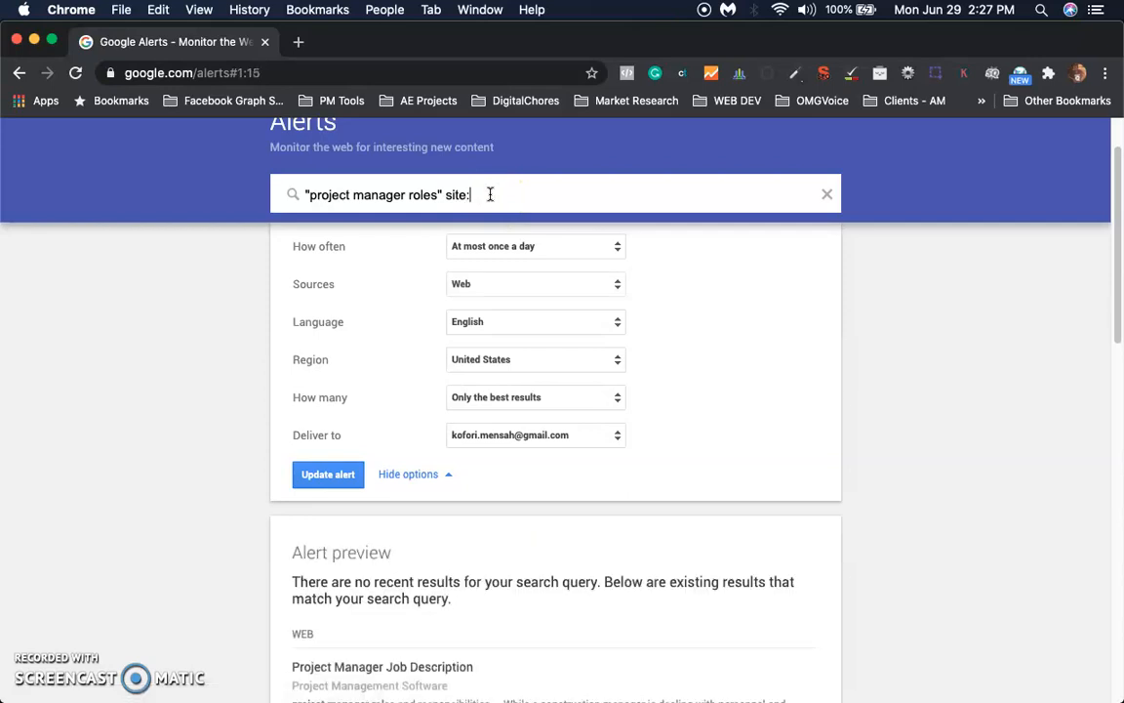
{"action": "type", "text": "microsof"}
{"action": "key", "text": "BackSpace"}
{"action": "type", "text": "oft.c"}
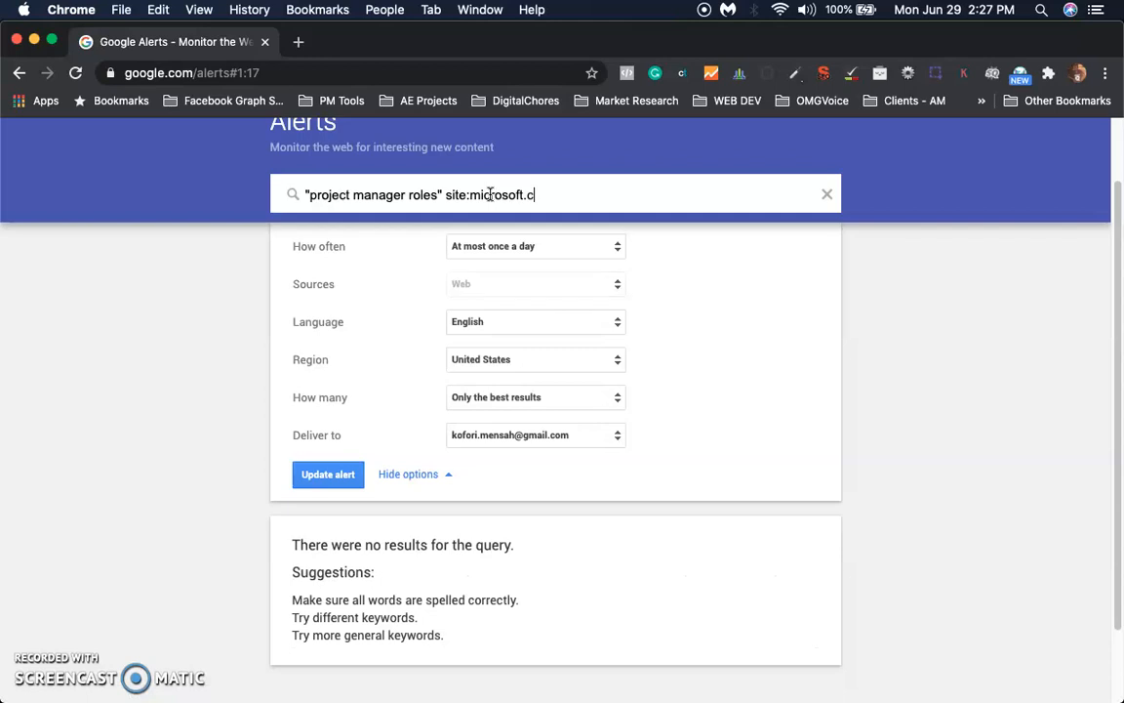
{"action": "type", "text": "om"}
Shorten the alert's exact phrase to "project manager" and review the matching results in the preview
{"action": "left_click", "coordinate": [425, 193]}
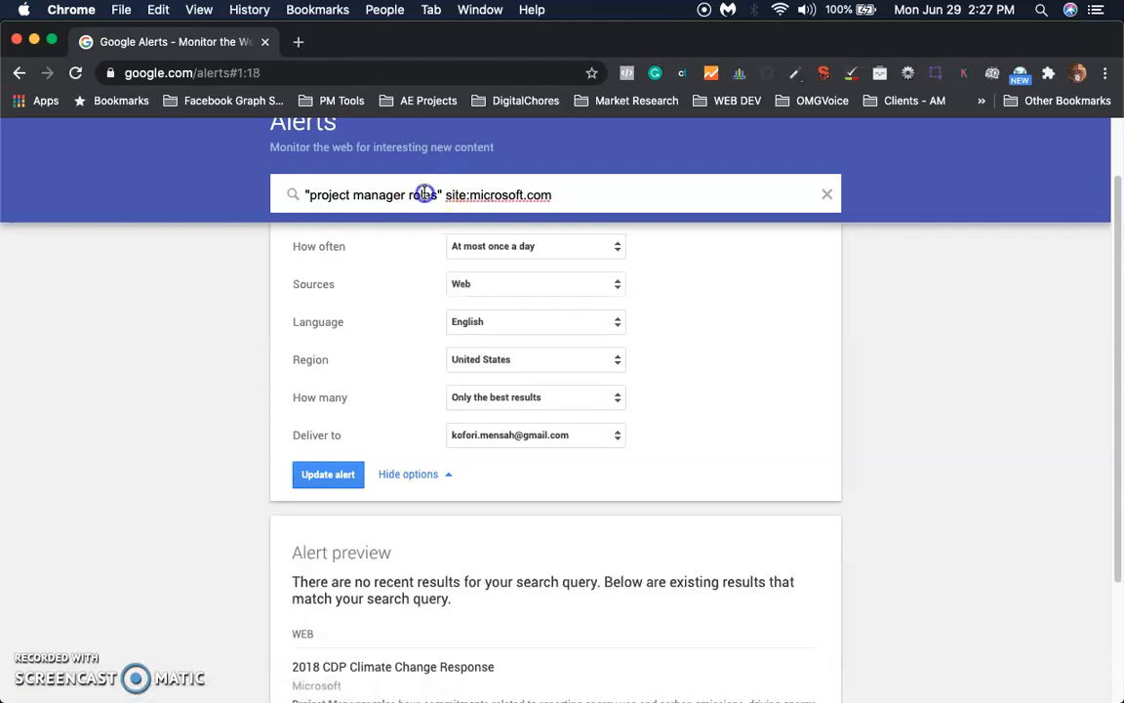
{"action": "key", "text": "BackSpace"}
{"action": "key", "text": "BackSpace"}
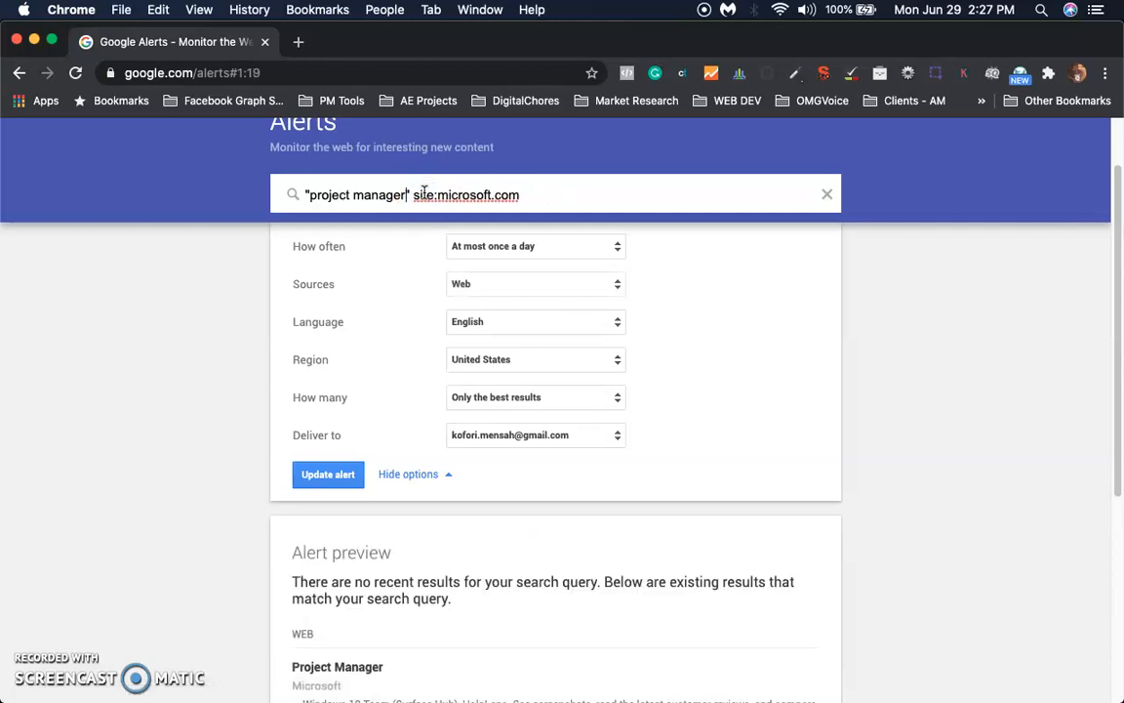
{"action": "scroll", "coordinate": [791, 382], "scroll_direction": "down", "scroll_amount": 3}
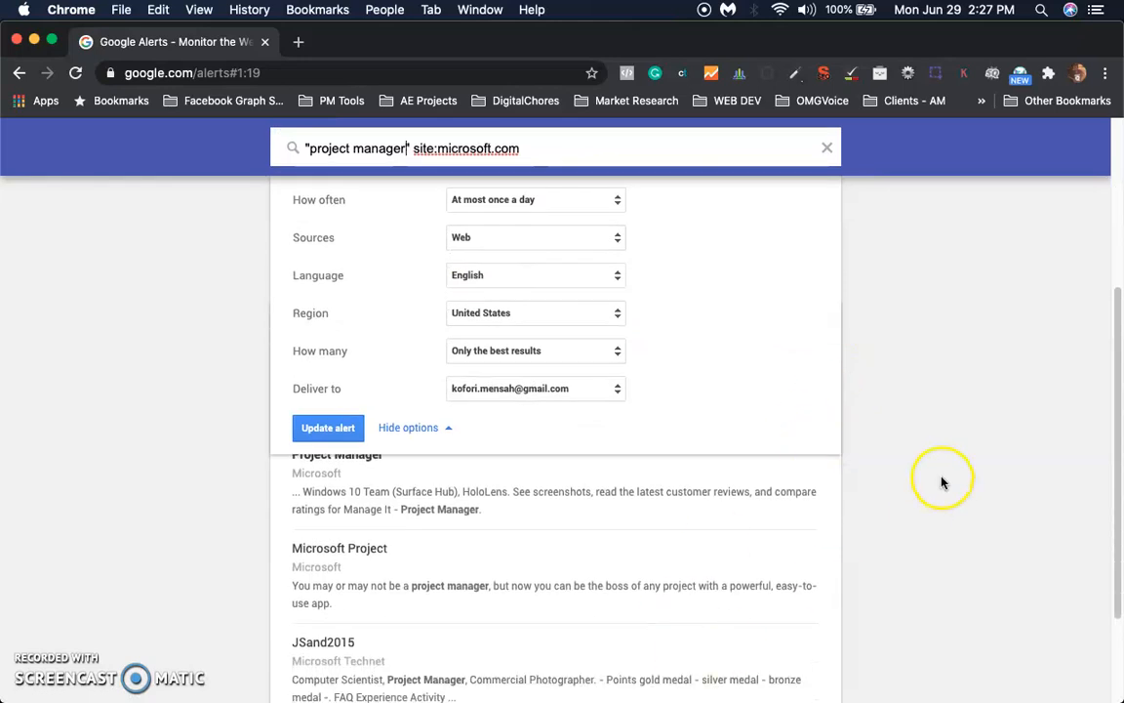
{"action": "scroll", "coordinate": [341, 517], "scroll_direction": "up", "scroll_amount": 1}
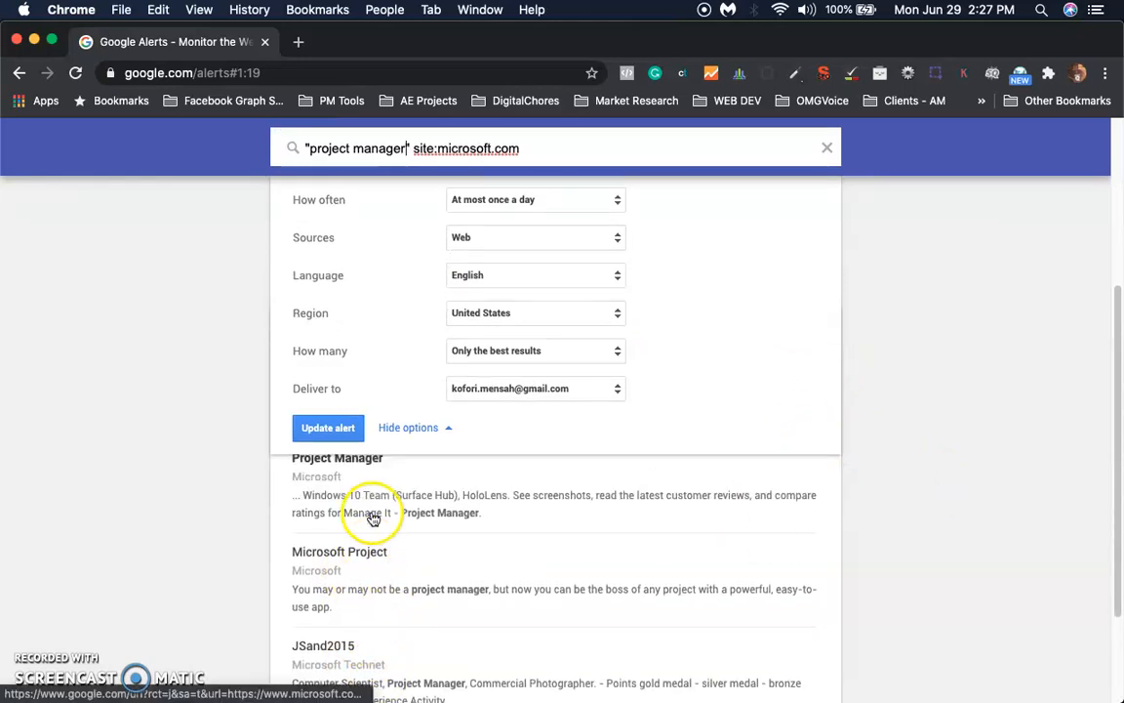
{"action": "scroll", "coordinate": [473, 528], "scroll_direction": "up", "scroll_amount": 1}
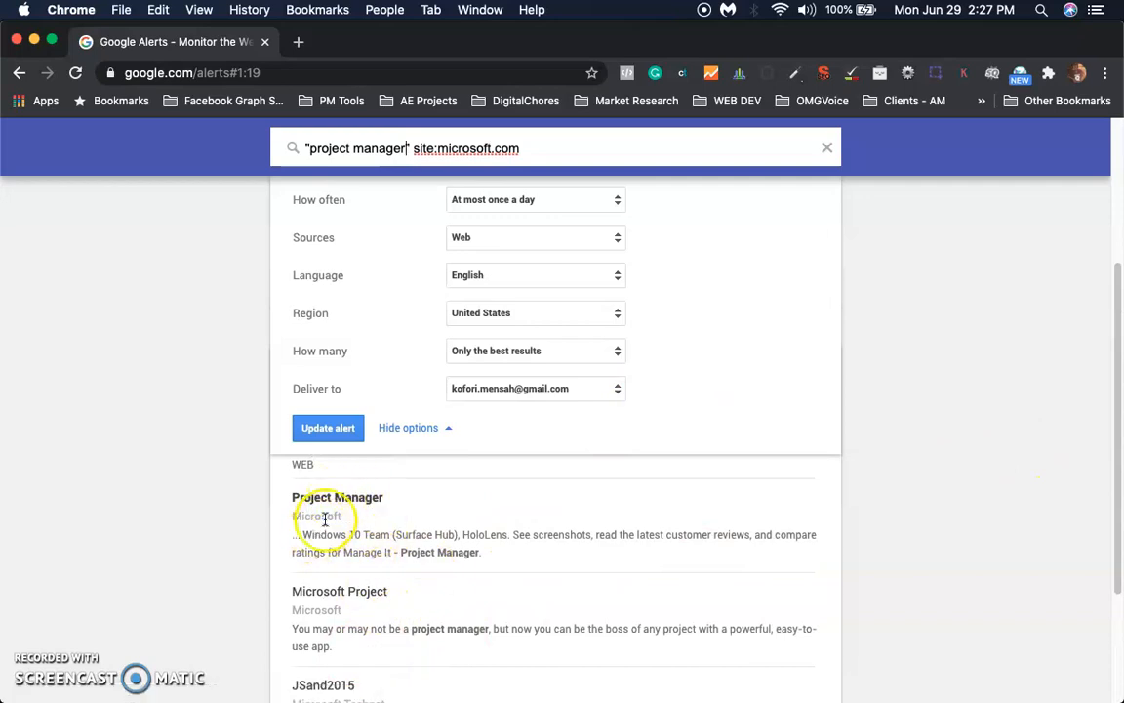
{"action": "scroll", "coordinate": [493, 529], "scroll_direction": "down", "scroll_amount": 2}
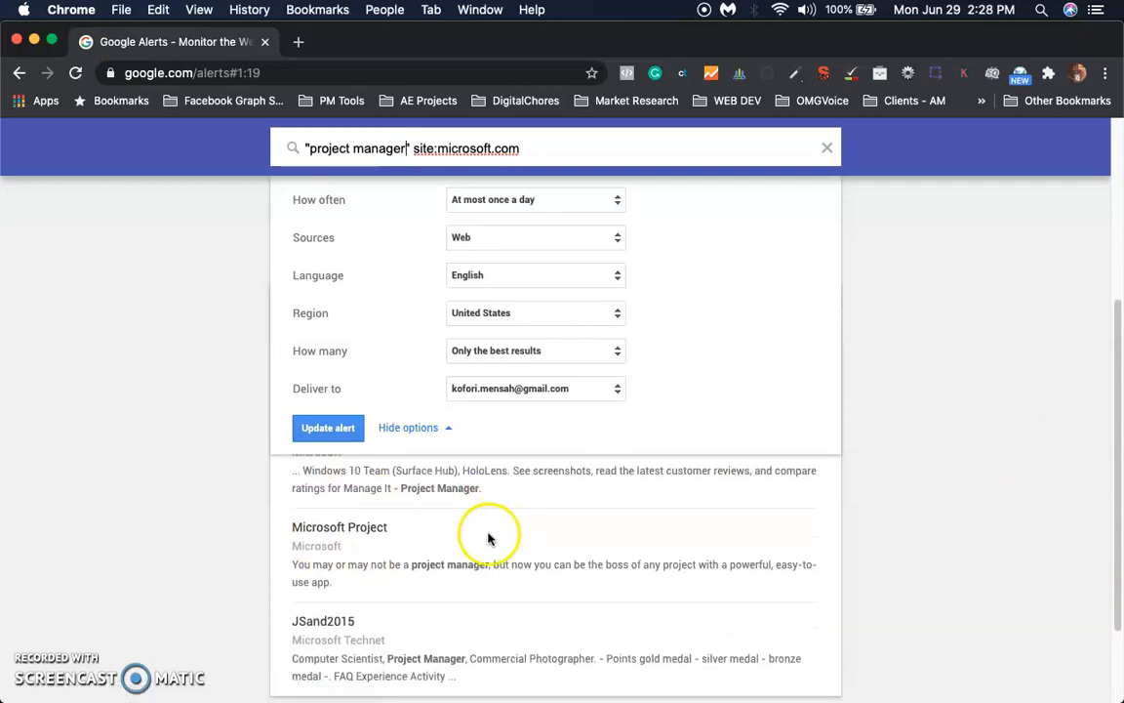
{"action": "scroll", "coordinate": [501, 567], "scroll_direction": "up", "scroll_amount": 2}
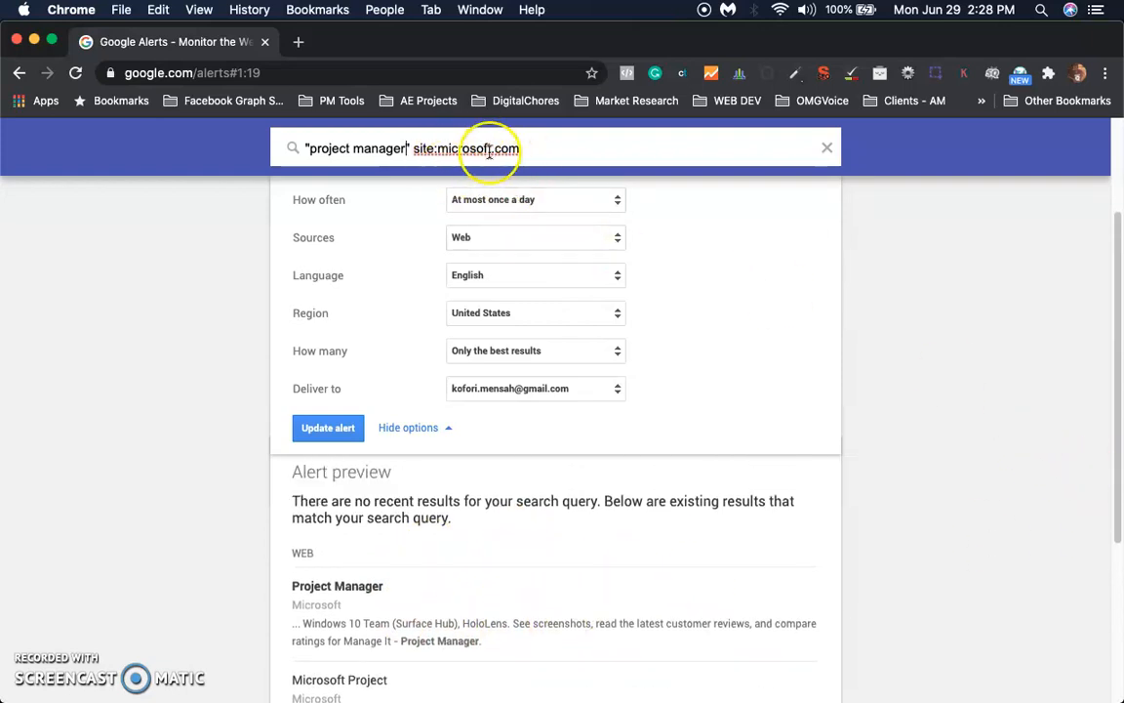
Insert + "new york city" before the site filter in the query and review the preview results
{"action": "left_click", "coordinate": [415, 147]}
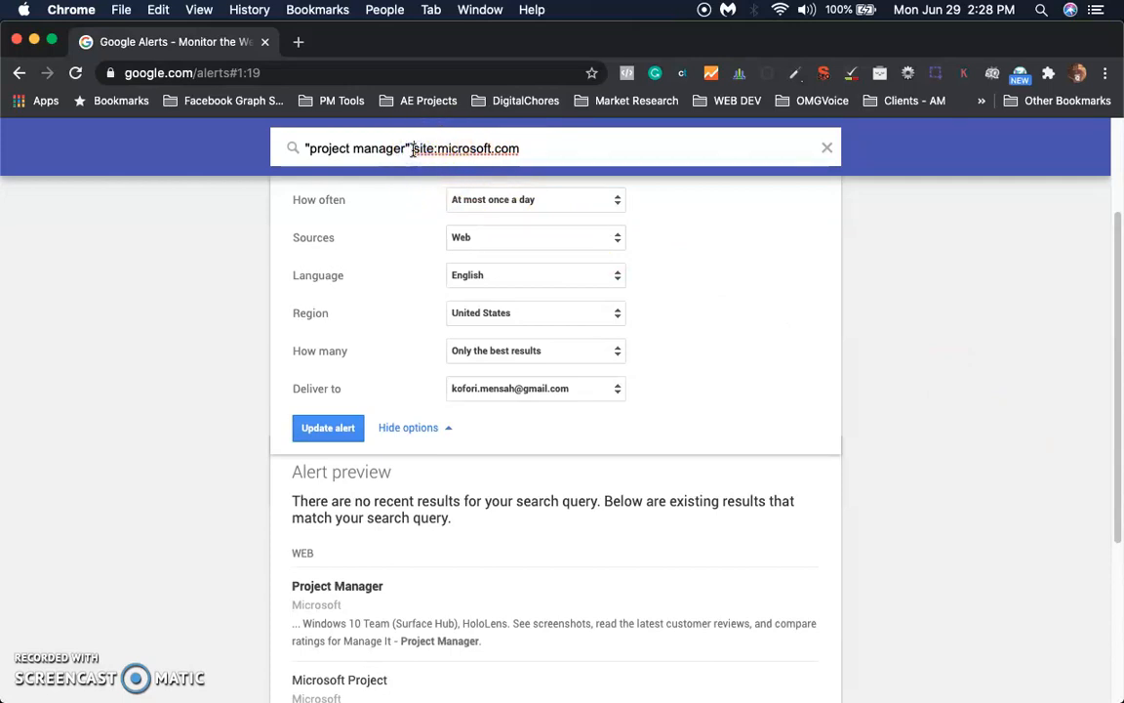
{"action": "type", "text": "+ \"ne"}
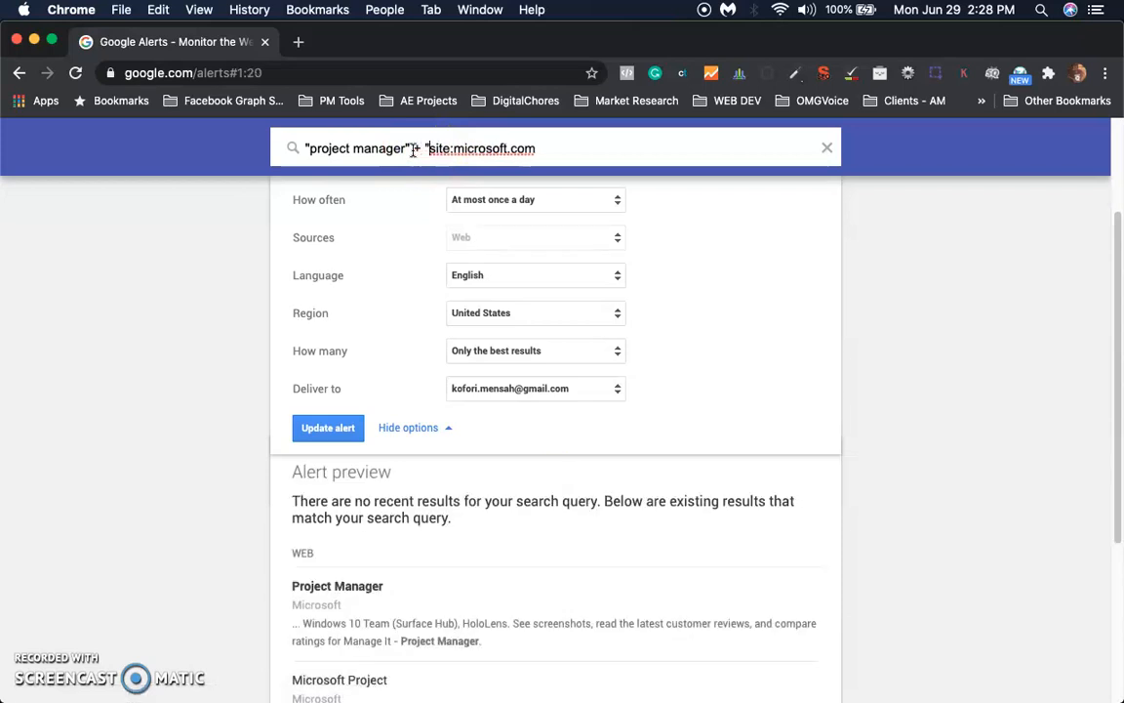
{"action": "type", "text": "w york city\""}
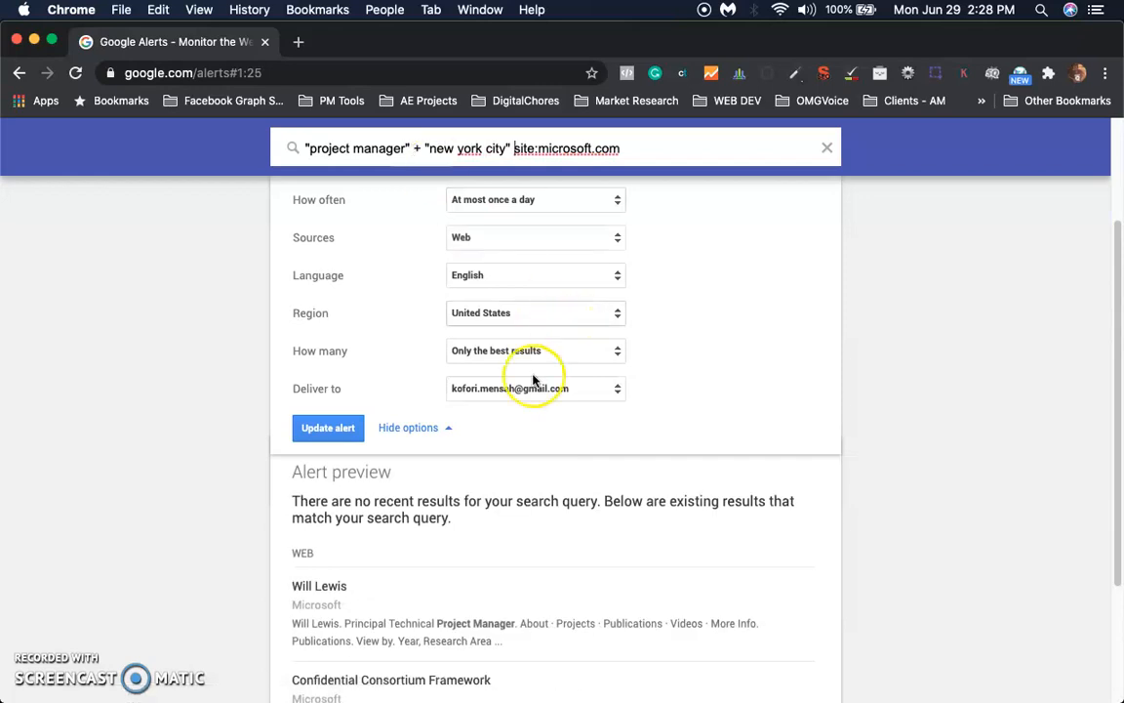
{"action": "scroll", "coordinate": [615, 566], "scroll_direction": "down", "scroll_amount": 1}
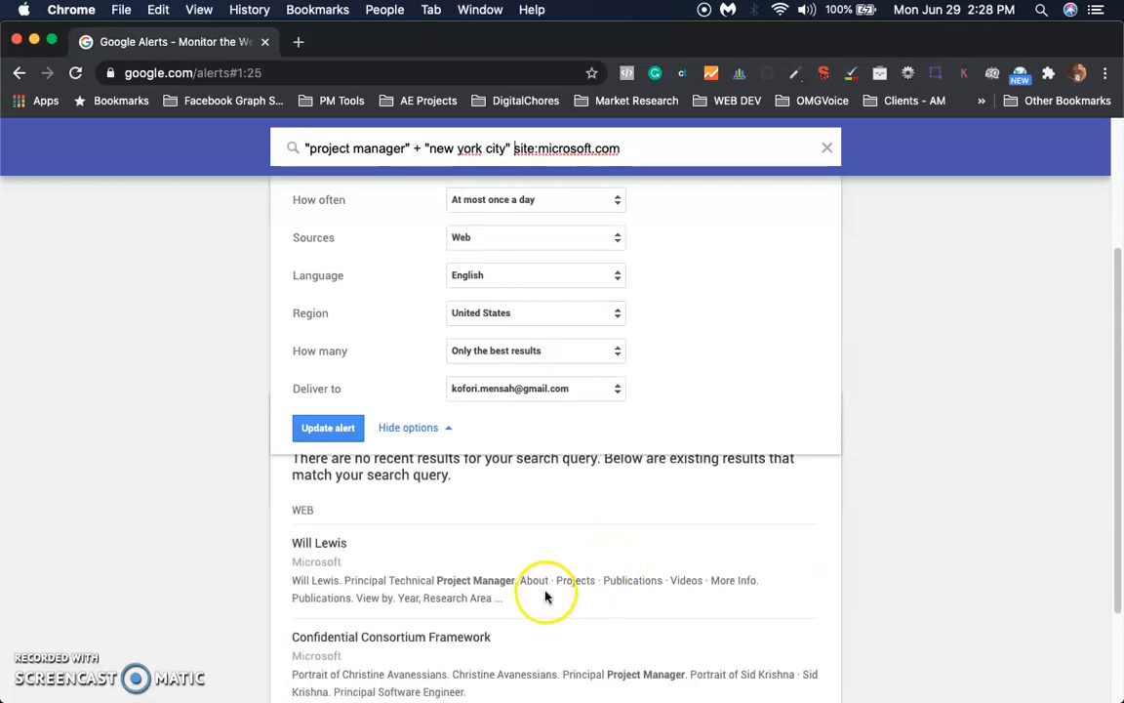
{"action": "scroll", "coordinate": [547, 599], "scroll_direction": "down", "scroll_amount": 1}
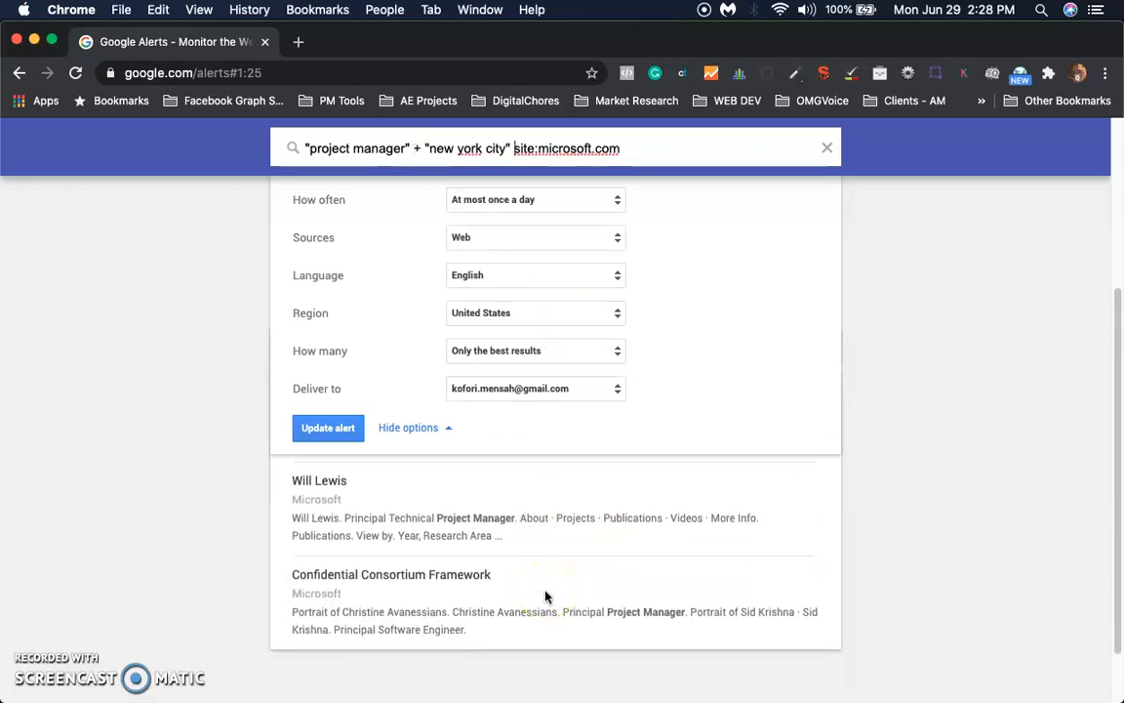
{"action": "scroll", "coordinate": [630, 615], "scroll_direction": "up", "scroll_amount": 1}
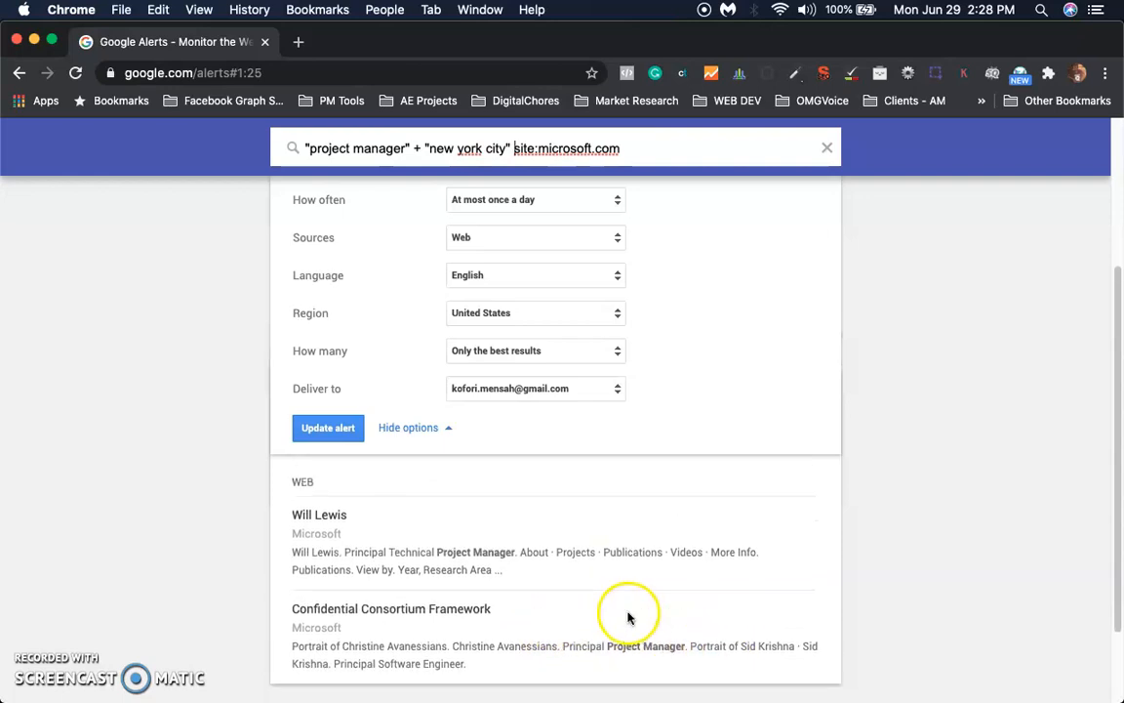
{"action": "scroll", "coordinate": [630, 617], "scroll_direction": "up", "scroll_amount": 3}
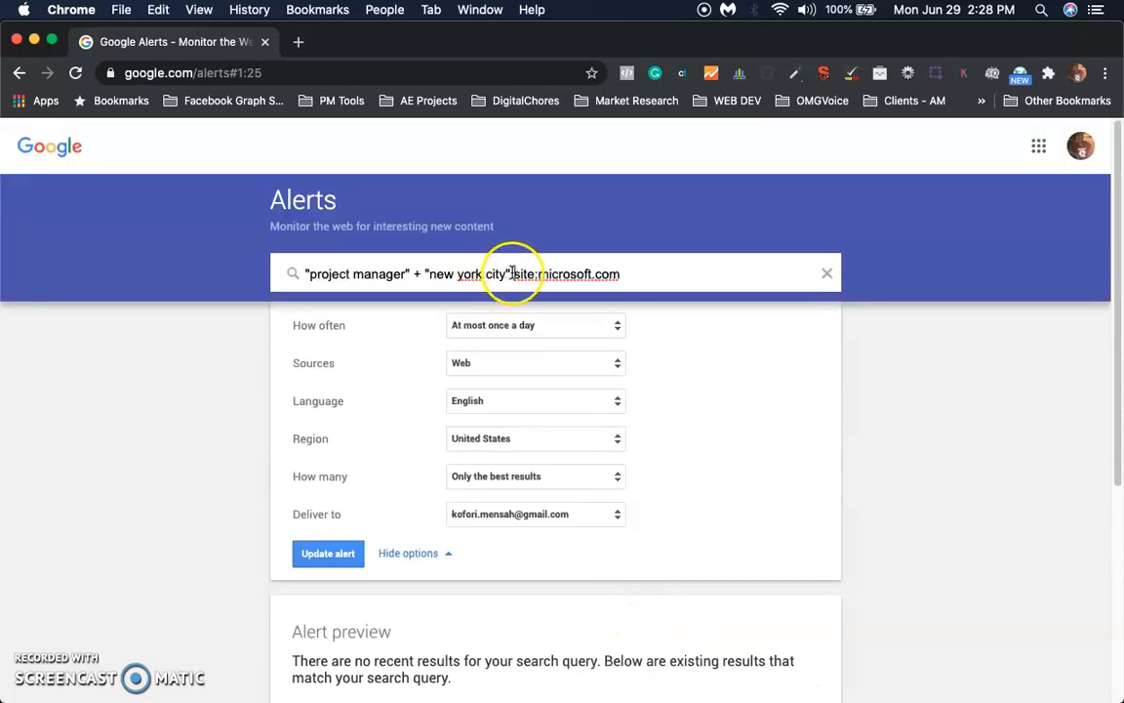
Update the alert with the revised query
{"action": "left_click_drag", "start_coordinate": [510, 275], "coordinate": [328, 253]}
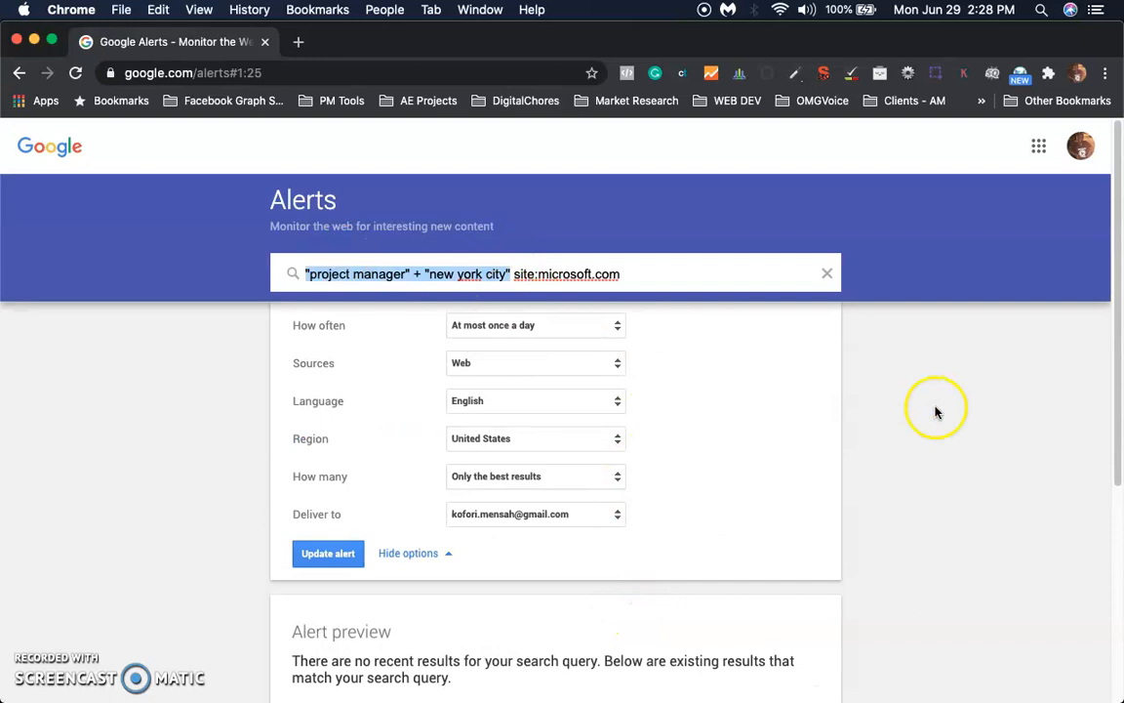
{"action": "left_click", "coordinate": [357, 554]}
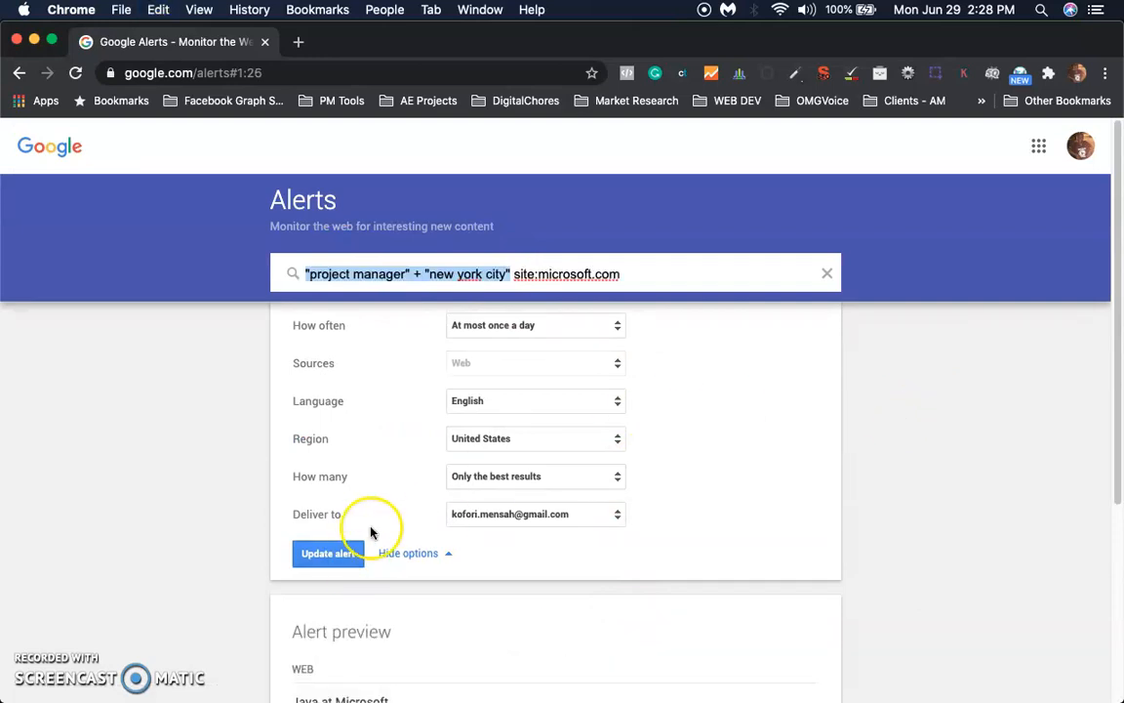
{"action": "left_click", "coordinate": [336, 559]}
Examine the Delivery time and Digest options in the alert settings, including their time-of-day and frequency choices, and leave the settings
{"action": "scroll", "coordinate": [927, 419], "scroll_direction": "down", "scroll_amount": 1}
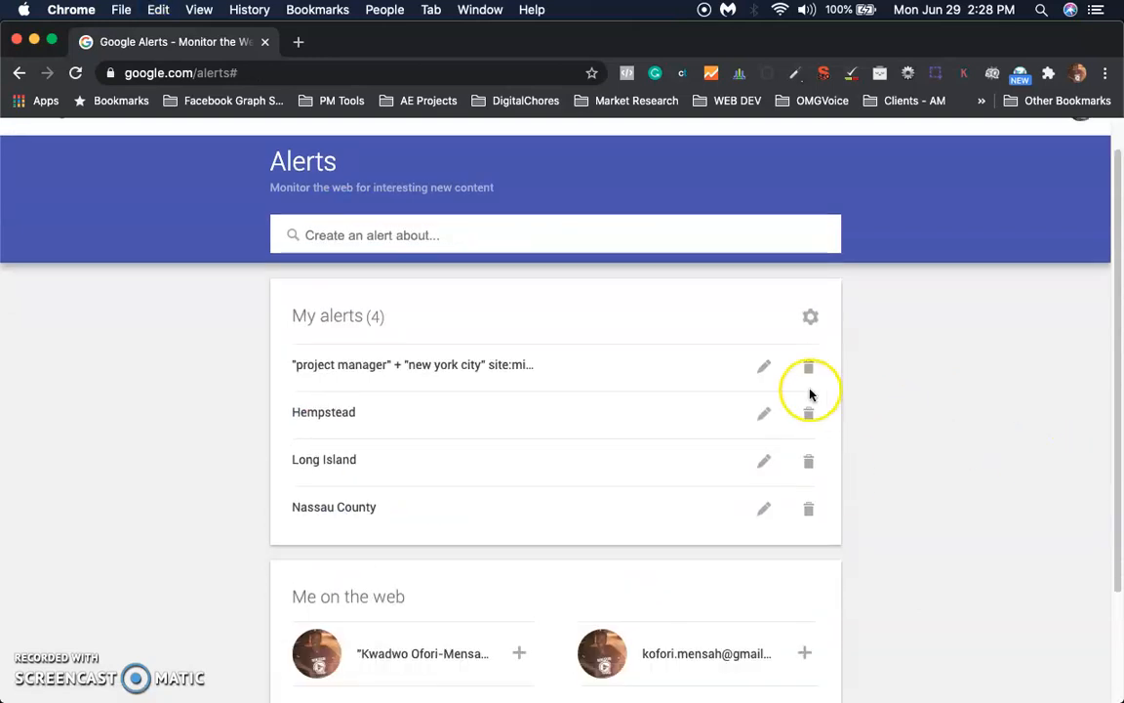
{"action": "left_click", "coordinate": [810, 316]}
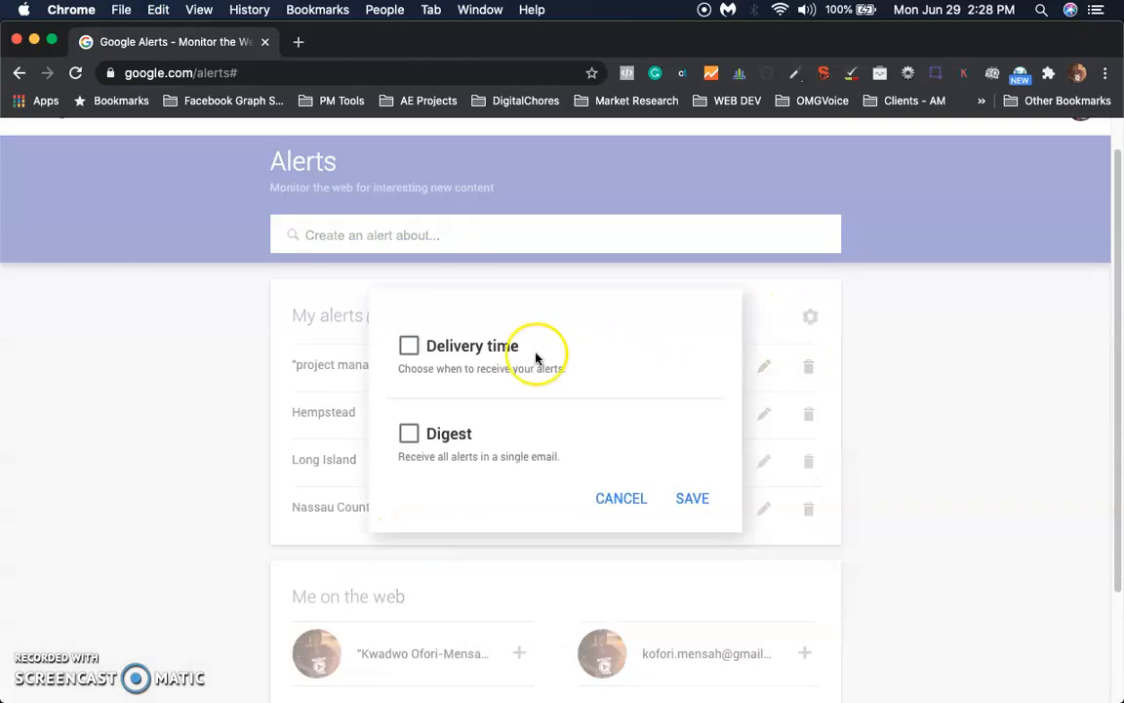
{"action": "left_click", "coordinate": [409, 345]}
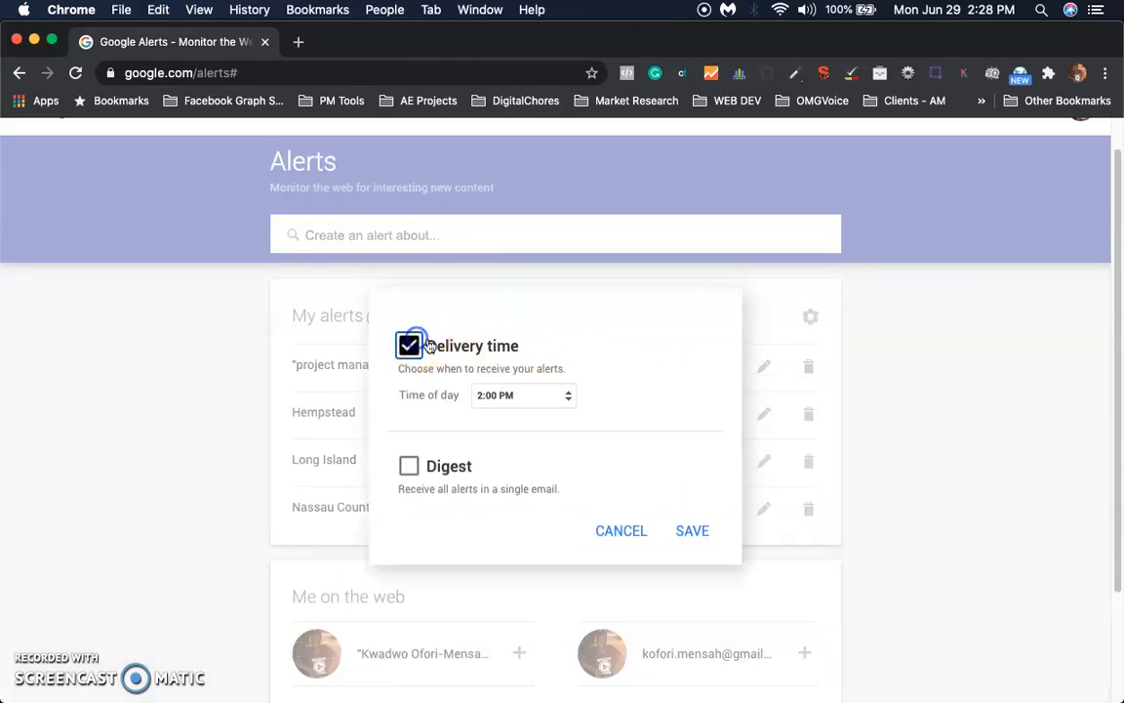
{"action": "left_click", "coordinate": [541, 408]}
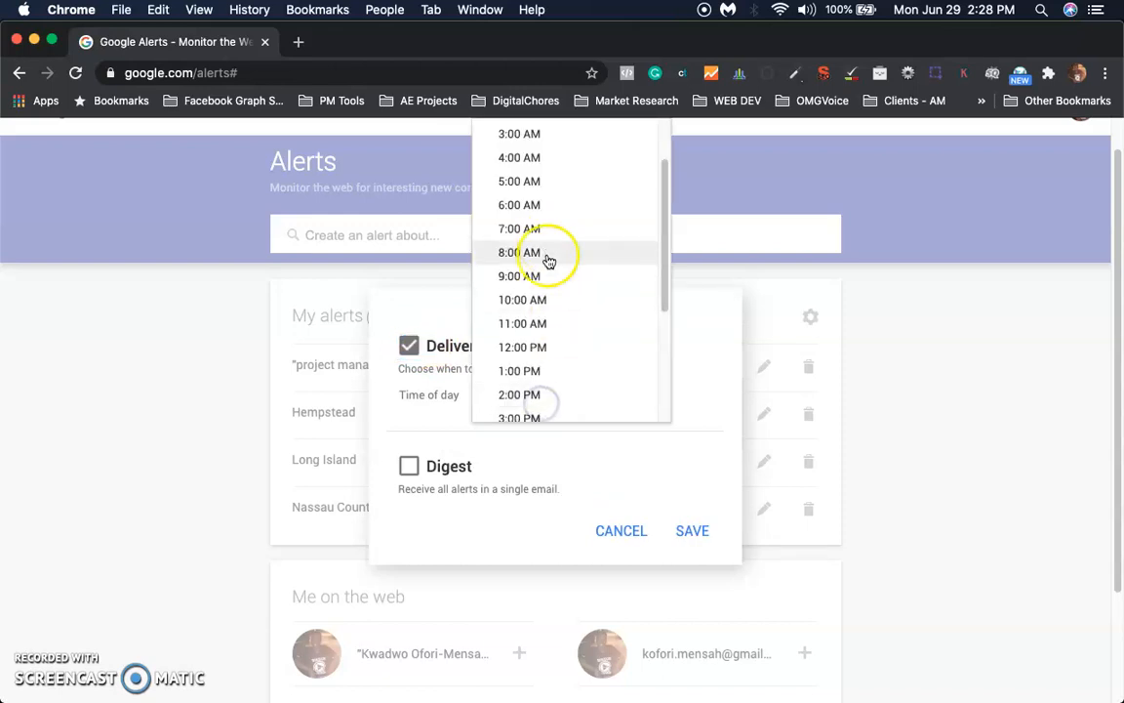
{"action": "left_click", "coordinate": [452, 418]}
{"action": "left_click", "coordinate": [409, 345]}
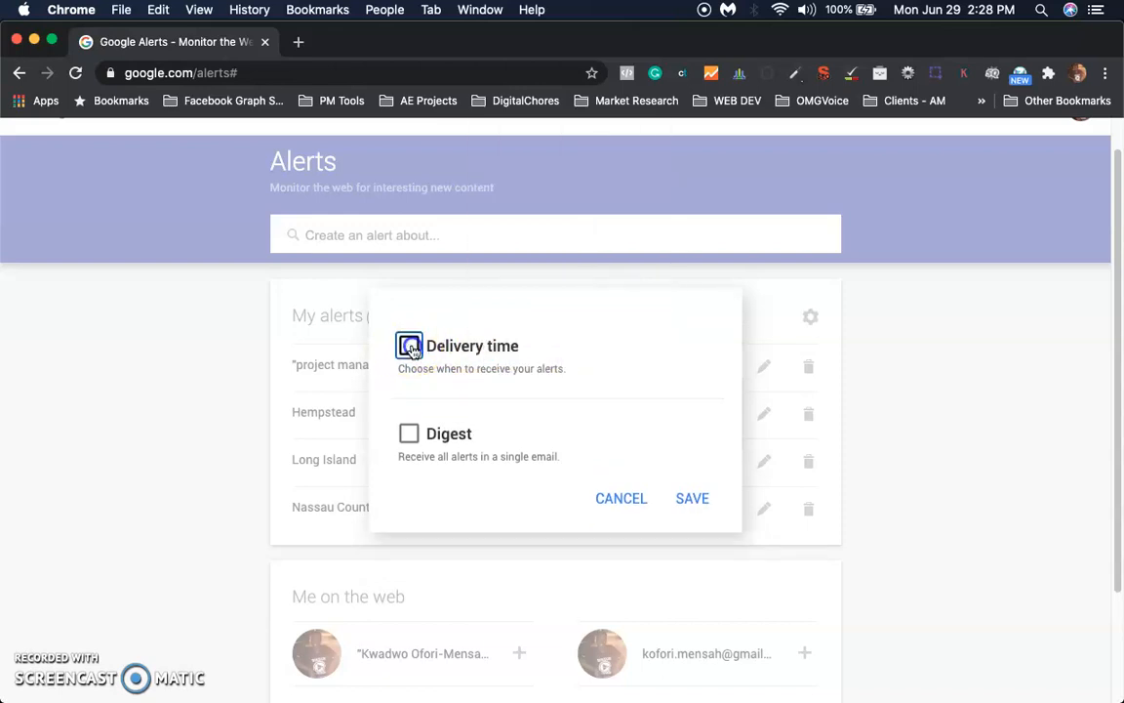
{"action": "left_click", "coordinate": [409, 435]}
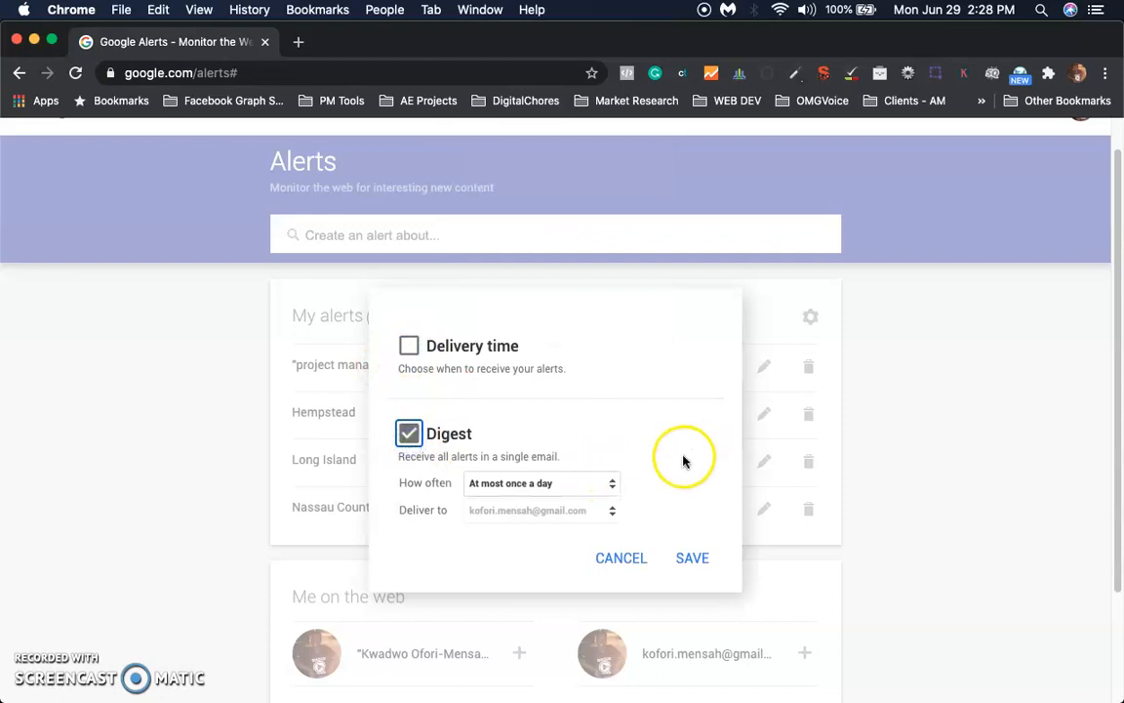
{"action": "left_click", "coordinate": [541, 483]}
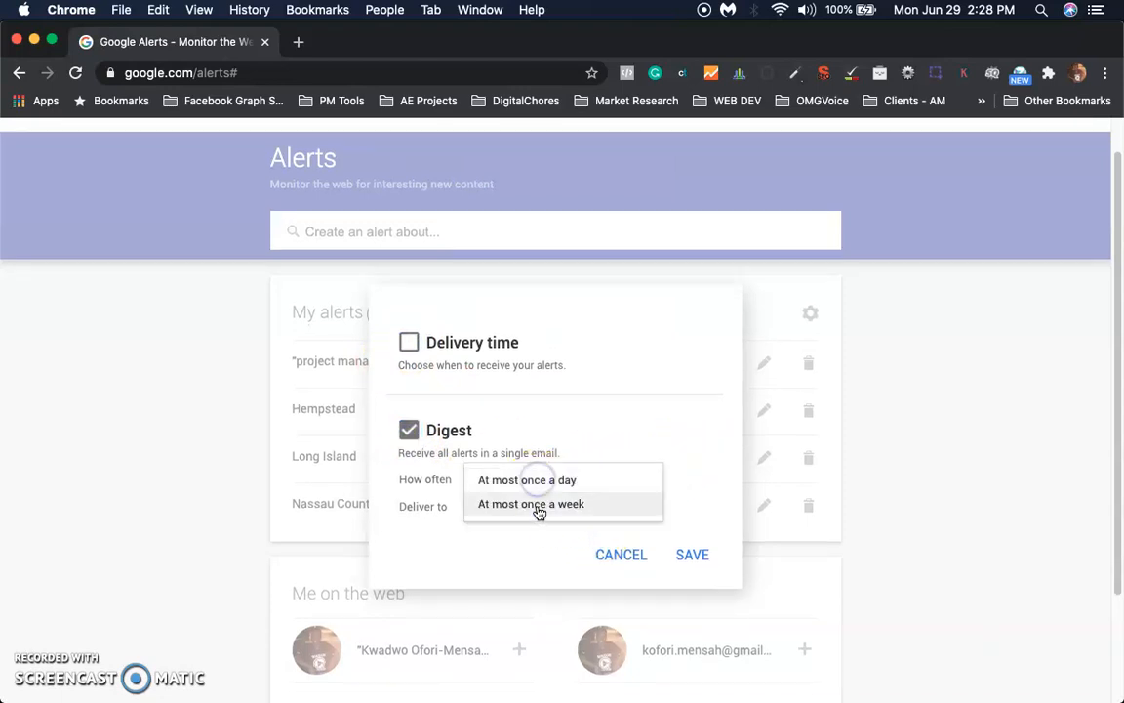
{"action": "left_click", "coordinate": [632, 413]}
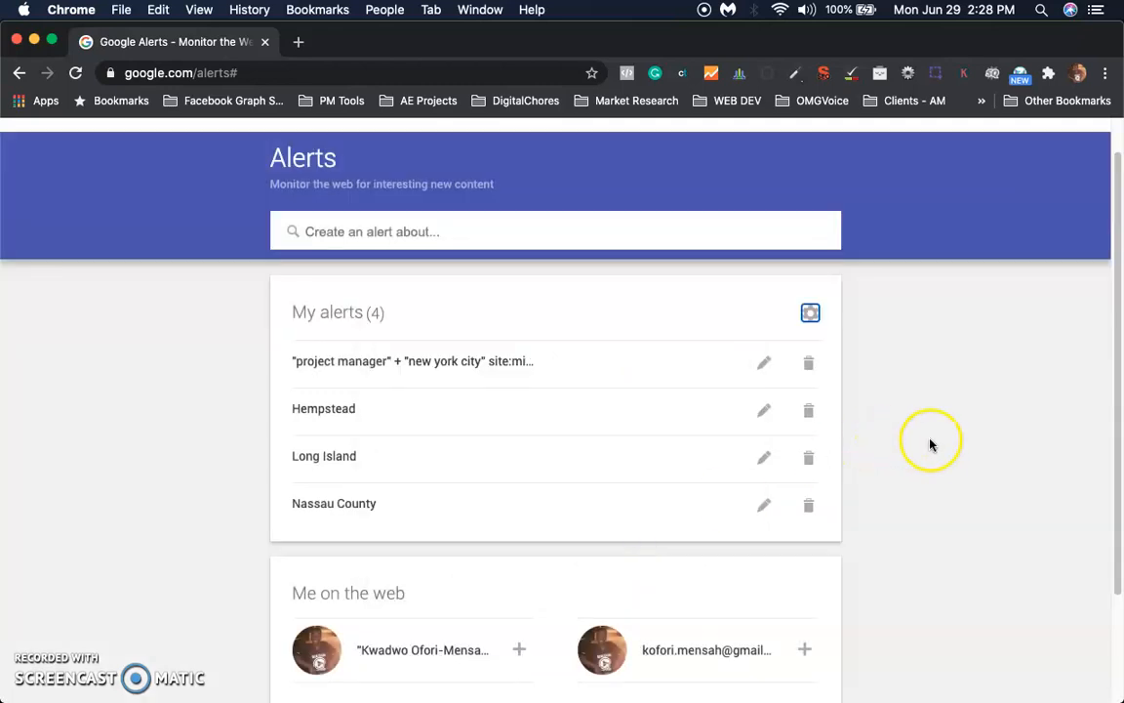
{"action": "scroll", "coordinate": [935, 454], "scroll_direction": "up", "scroll_amount": 2}
{"action": "scroll", "coordinate": [934, 454], "scroll_direction": "down", "scroll_amount": 4}
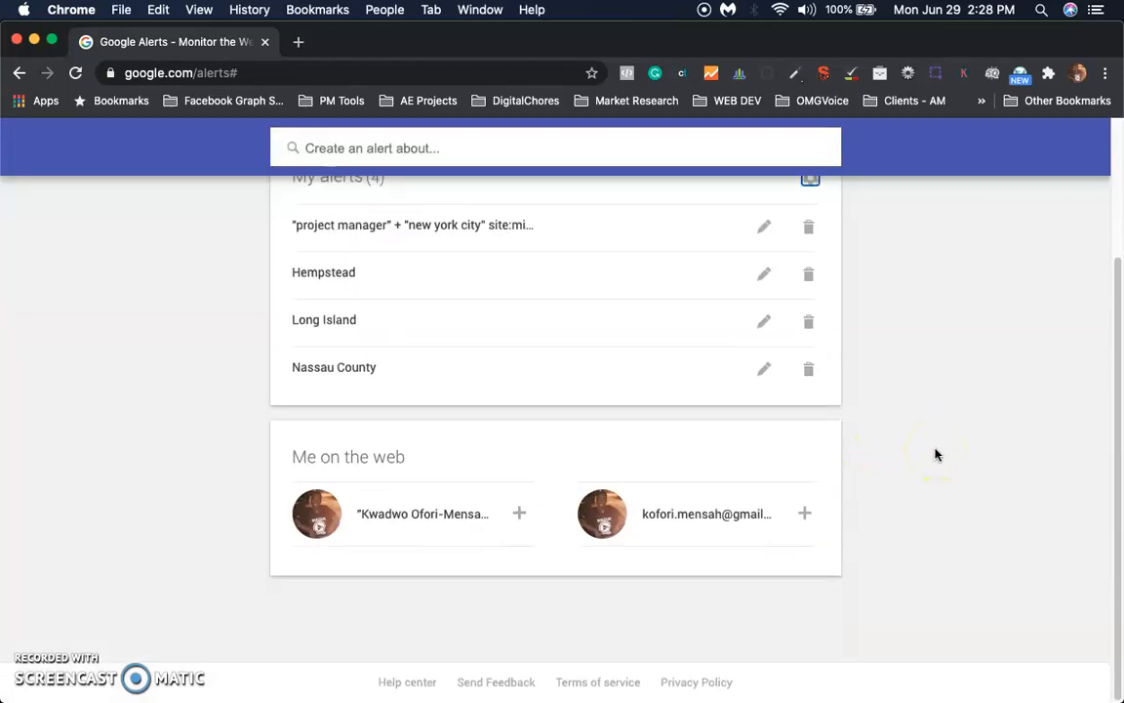
{"action": "scroll", "coordinate": [883, 409], "scroll_direction": "up", "scroll_amount": 3}
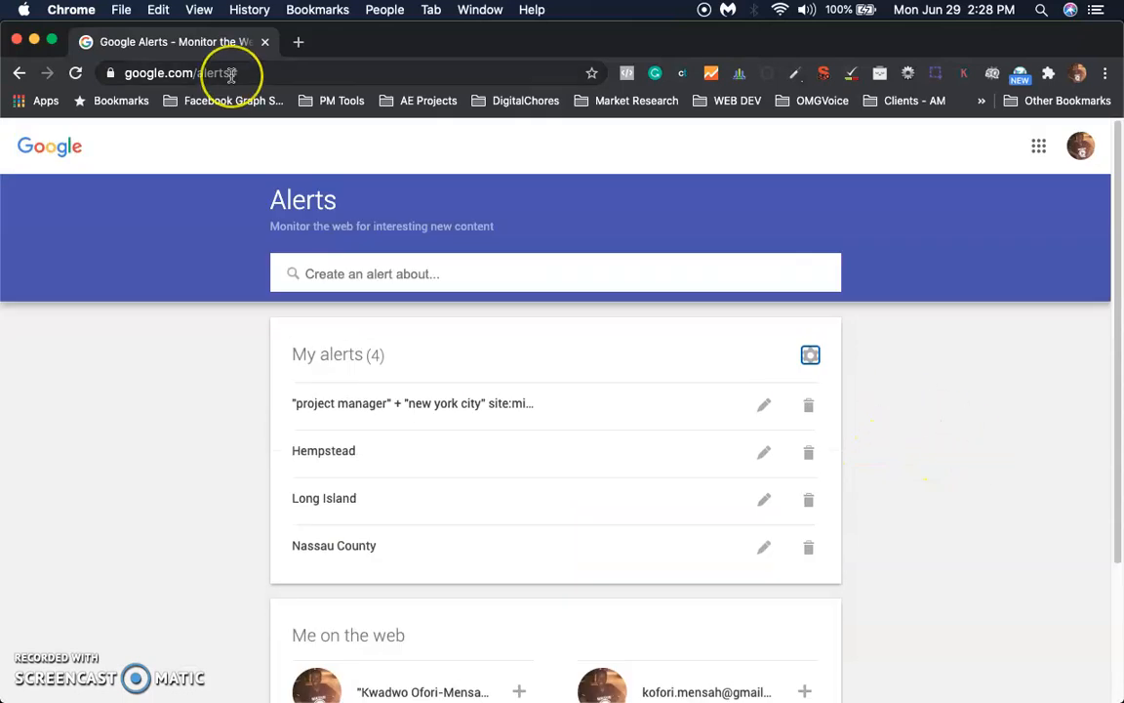
Open the Gmail inbox in a new browser tab
{"action": "key", "text": "super+t"}
{"action": "type", "text": "gmail.co"}
{"action": "key", "text": "Return"}
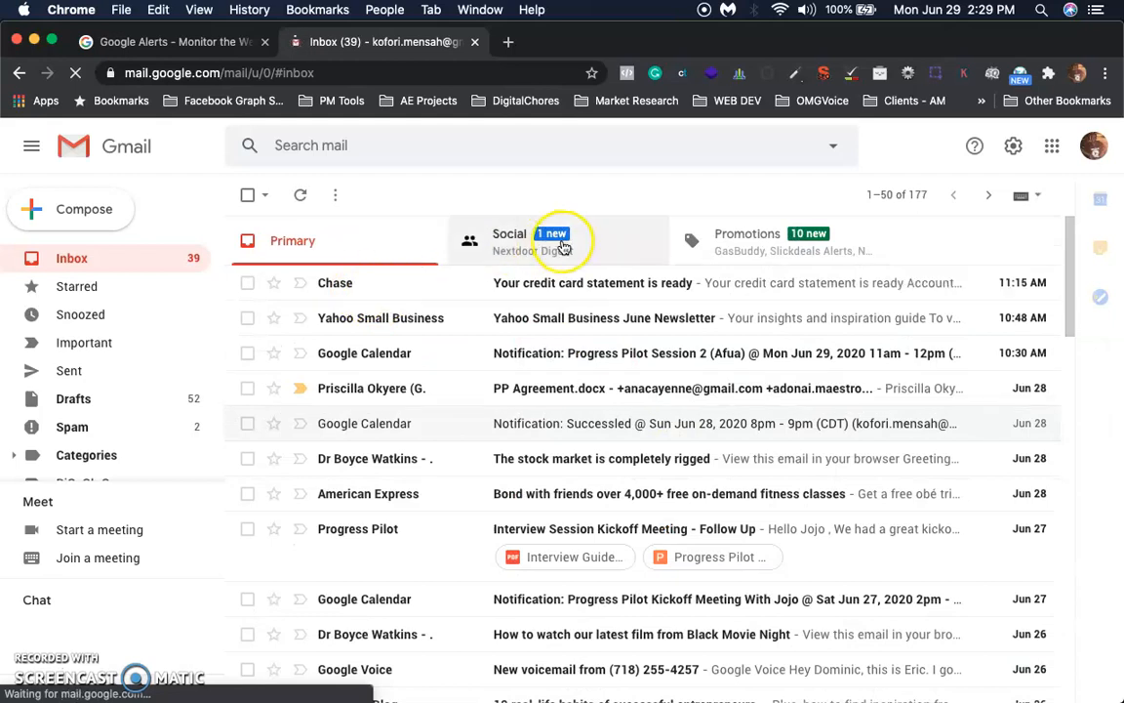
Look through the Social and Primary inbox categories for Google Alert e-mails
{"action": "left_click", "coordinate": [770, 261]}
{"action": "left_click", "coordinate": [517, 234]}
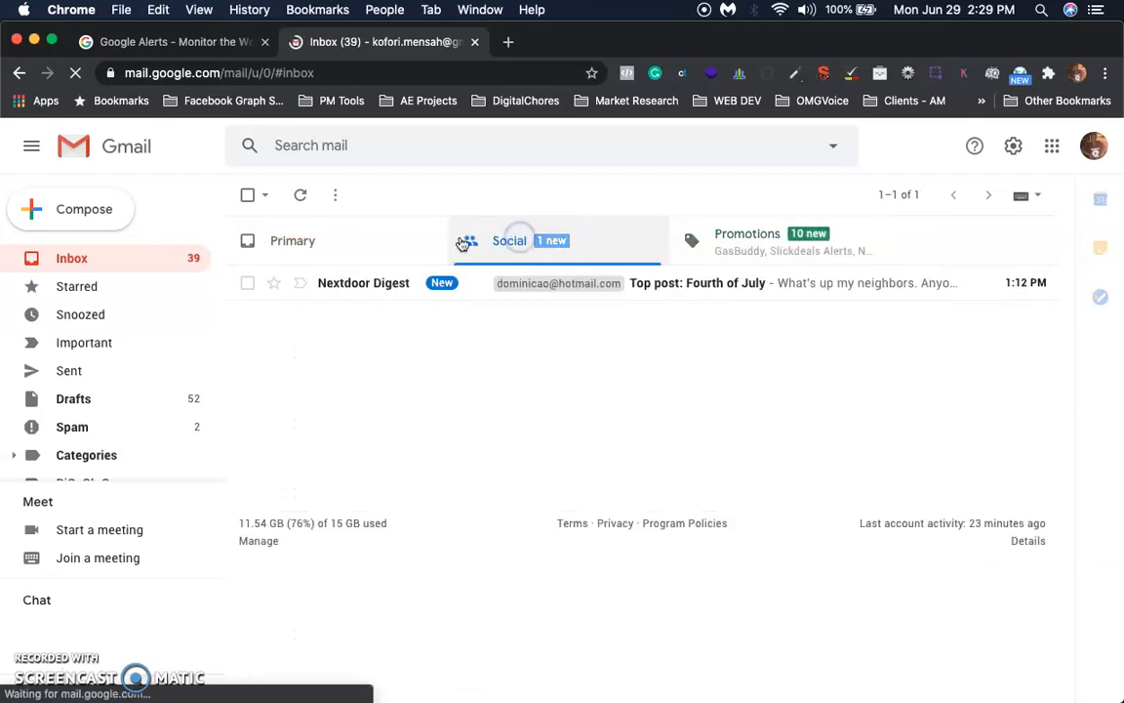
{"action": "left_click", "coordinate": [329, 237]}
{"action": "scroll", "coordinate": [426, 394], "scroll_direction": "down", "scroll_amount": 5}
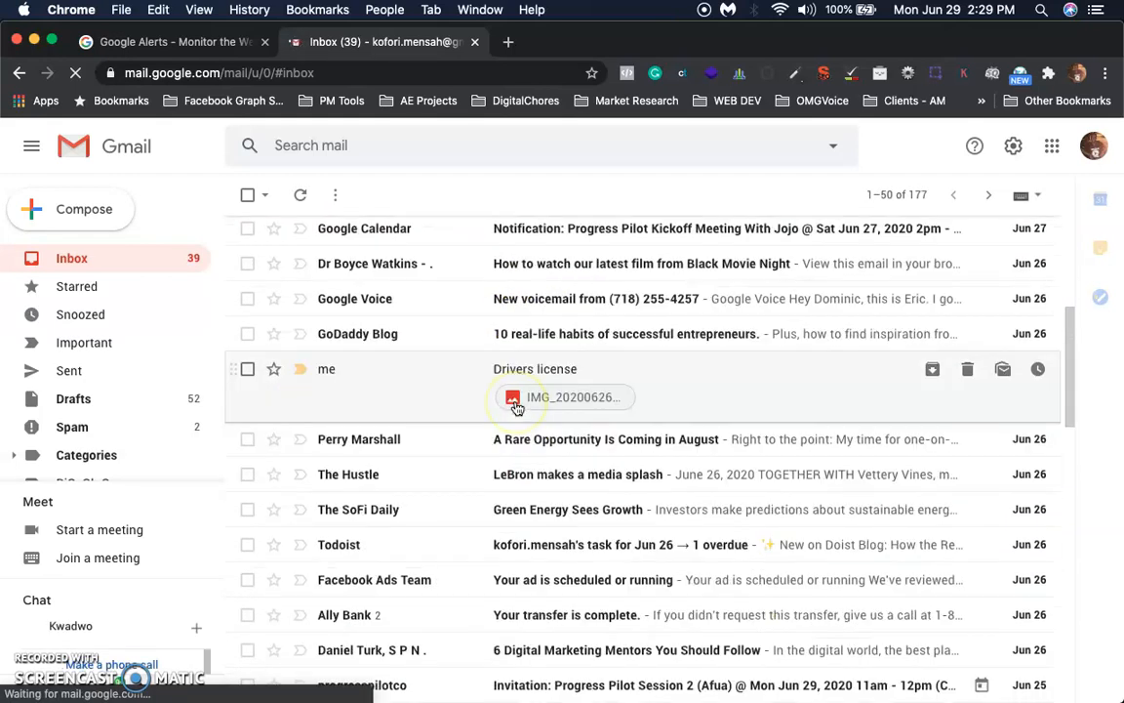
{"action": "scroll", "coordinate": [509, 407], "scroll_direction": "down", "scroll_amount": 2}
Search the mailbox for "google alert"
{"action": "left_click", "coordinate": [414, 144]}
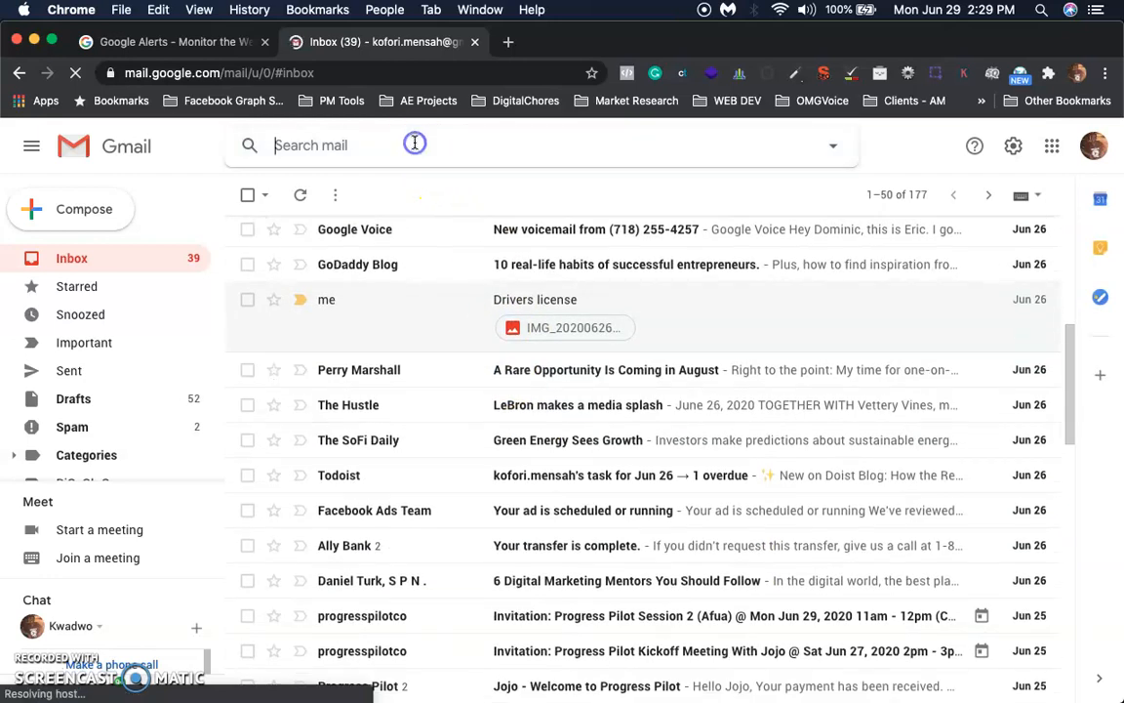
{"action": "type", "text": "google alert"}
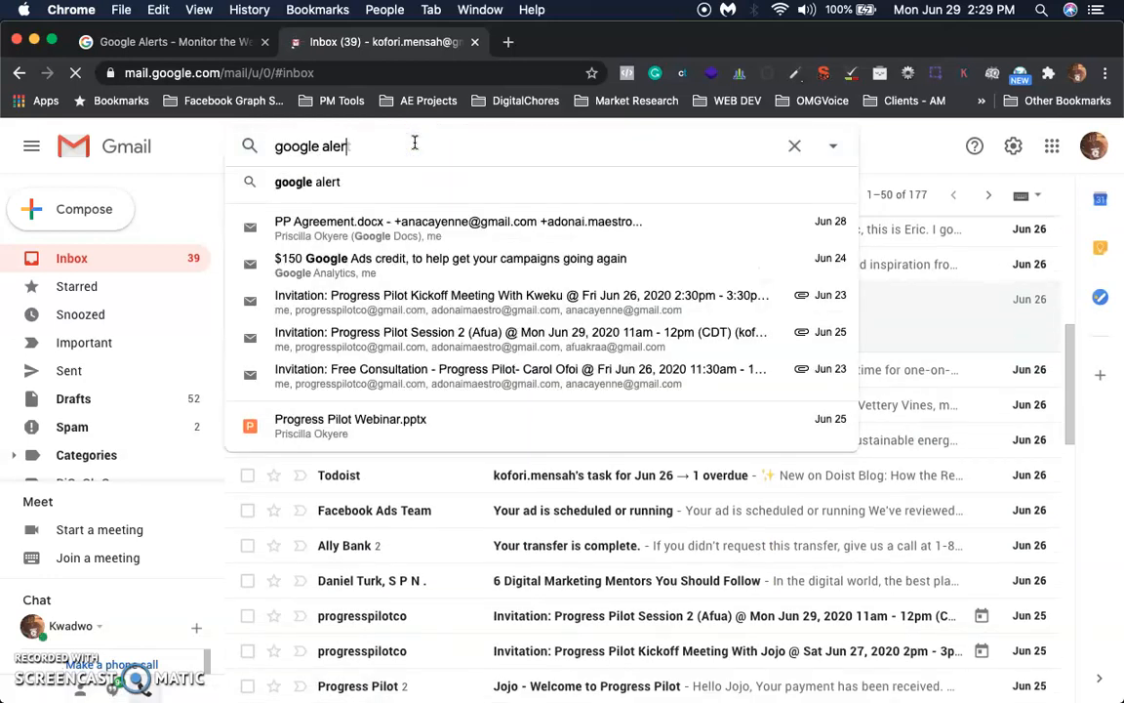
{"action": "key", "text": "Return"}
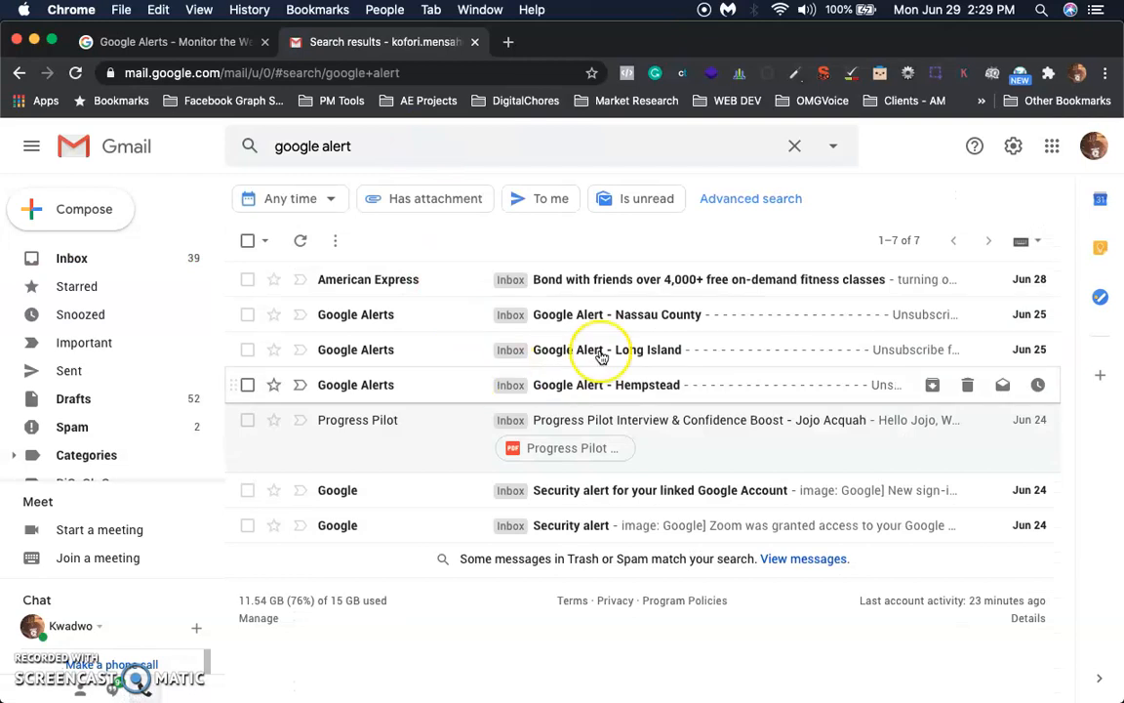
Open the "Google Alert - Nassau County" e-mail, highlight the topic in its subject, and read through its news results
{"action": "left_click", "coordinate": [584, 317]}
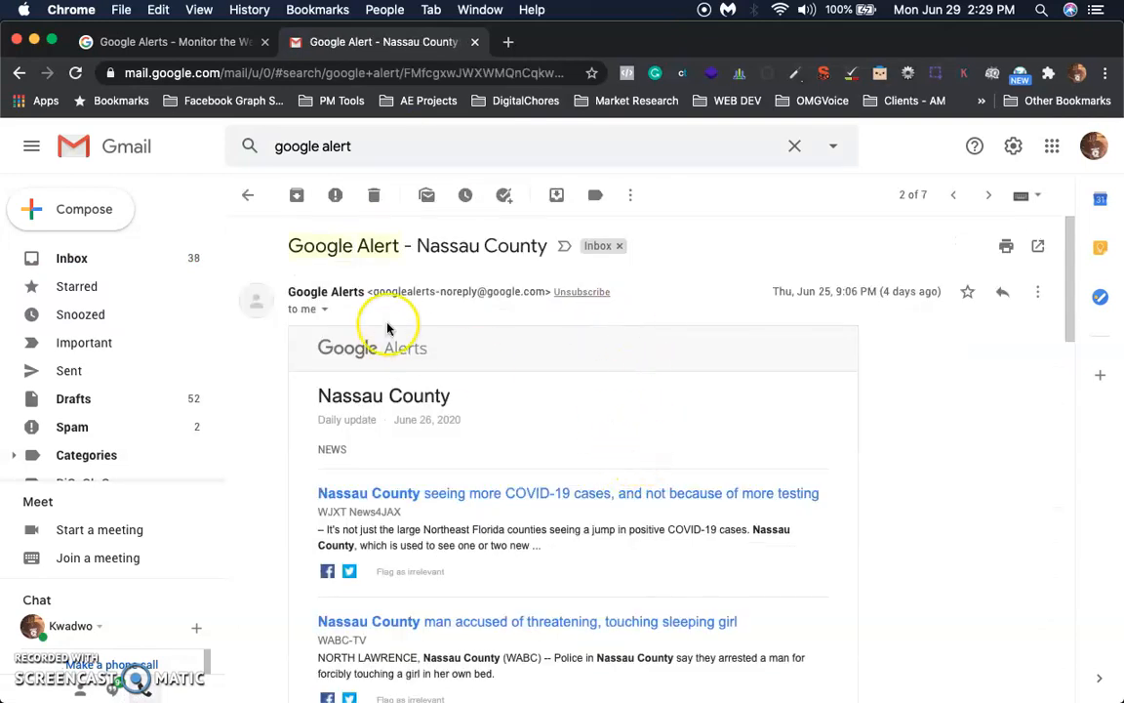
{"action": "left_click_drag", "start_coordinate": [357, 246], "coordinate": [542, 244]}
{"action": "scroll", "coordinate": [615, 396], "scroll_direction": "down", "scroll_amount": 10}
{"action": "scroll", "coordinate": [615, 398], "scroll_direction": "down", "scroll_amount": 10}
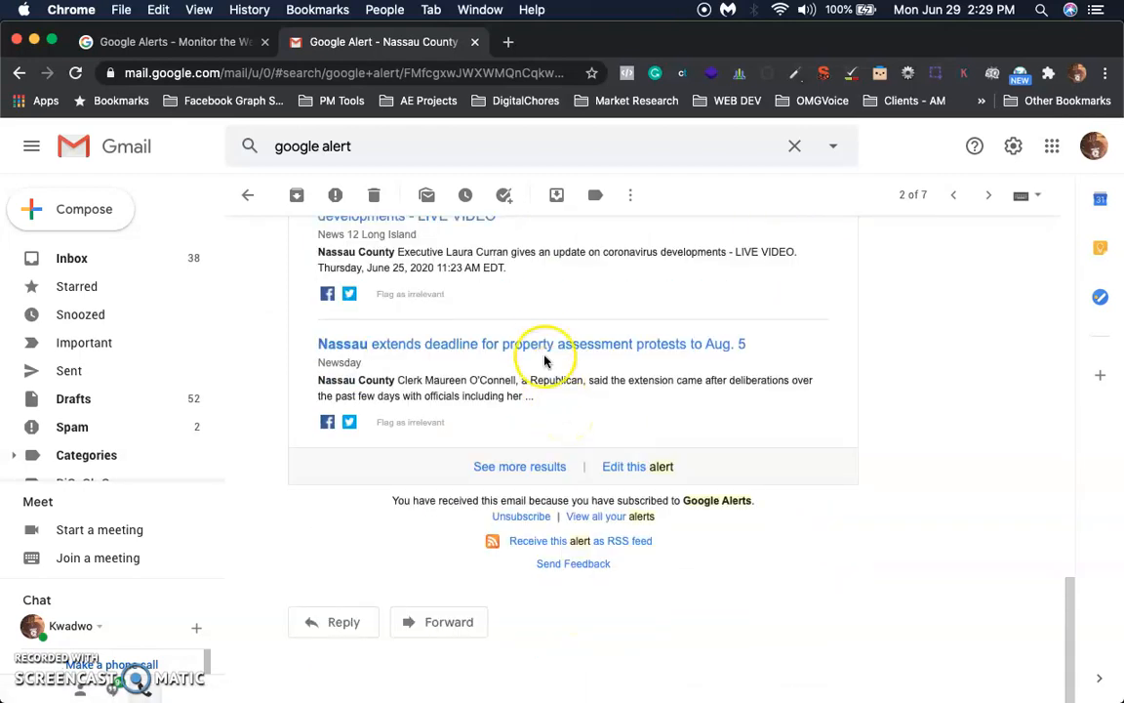
{"action": "scroll", "coordinate": [556, 346], "scroll_direction": "up", "scroll_amount": 5}
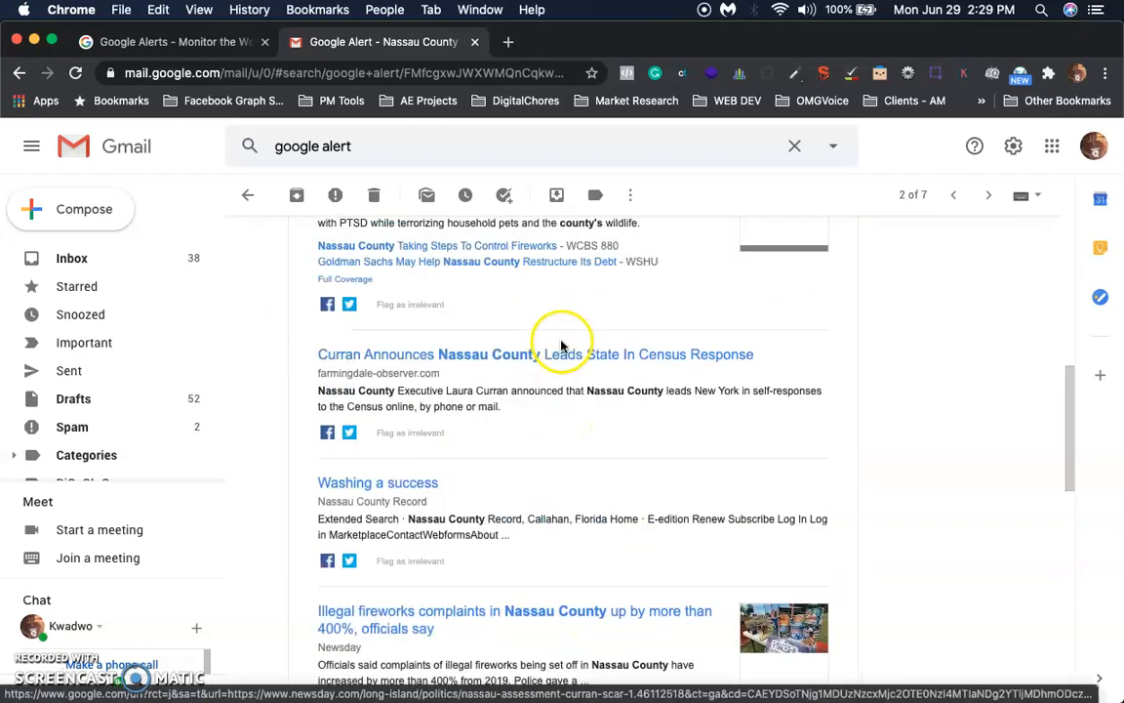
{"action": "scroll", "coordinate": [561, 345], "scroll_direction": "up", "scroll_amount": 10}
Examine the mailbox folders and labels for a place to organize the alert e-mails
{"action": "scroll", "coordinate": [49, 347], "scroll_direction": "down", "scroll_amount": 1}
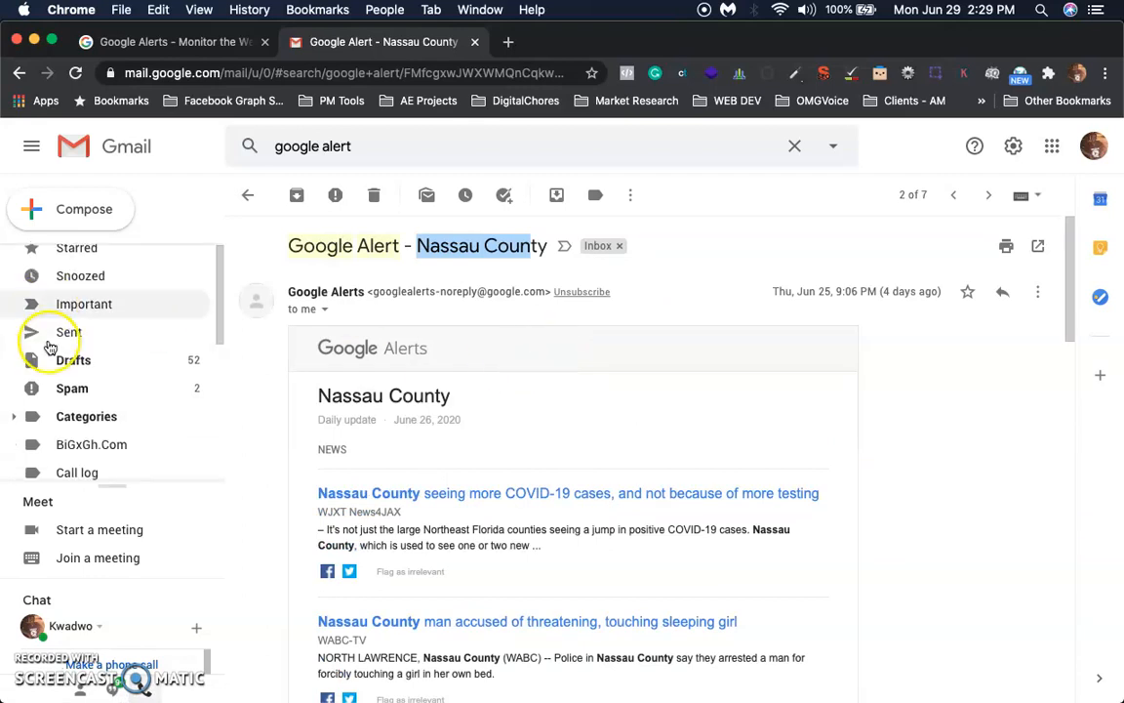
{"action": "scroll", "coordinate": [49, 348], "scroll_direction": "down", "scroll_amount": 5}
{"action": "scroll", "coordinate": [126, 408], "scroll_direction": "up", "scroll_amount": 1}
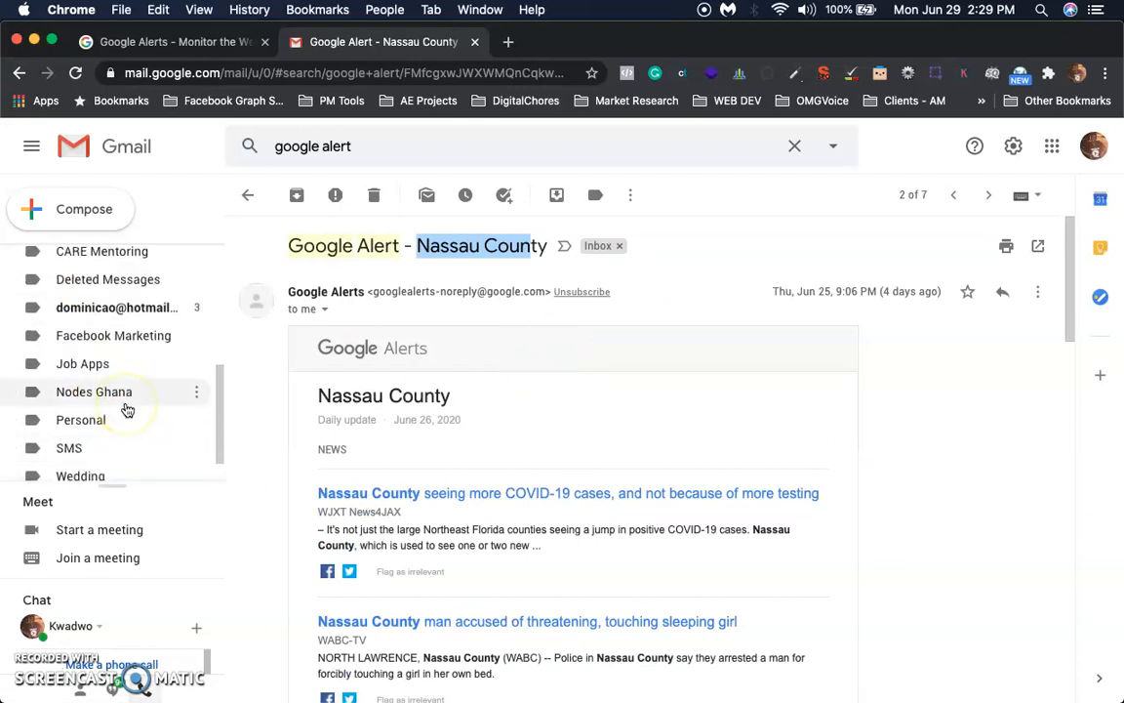
{"action": "scroll", "coordinate": [126, 408], "scroll_direction": "up", "scroll_amount": 4}
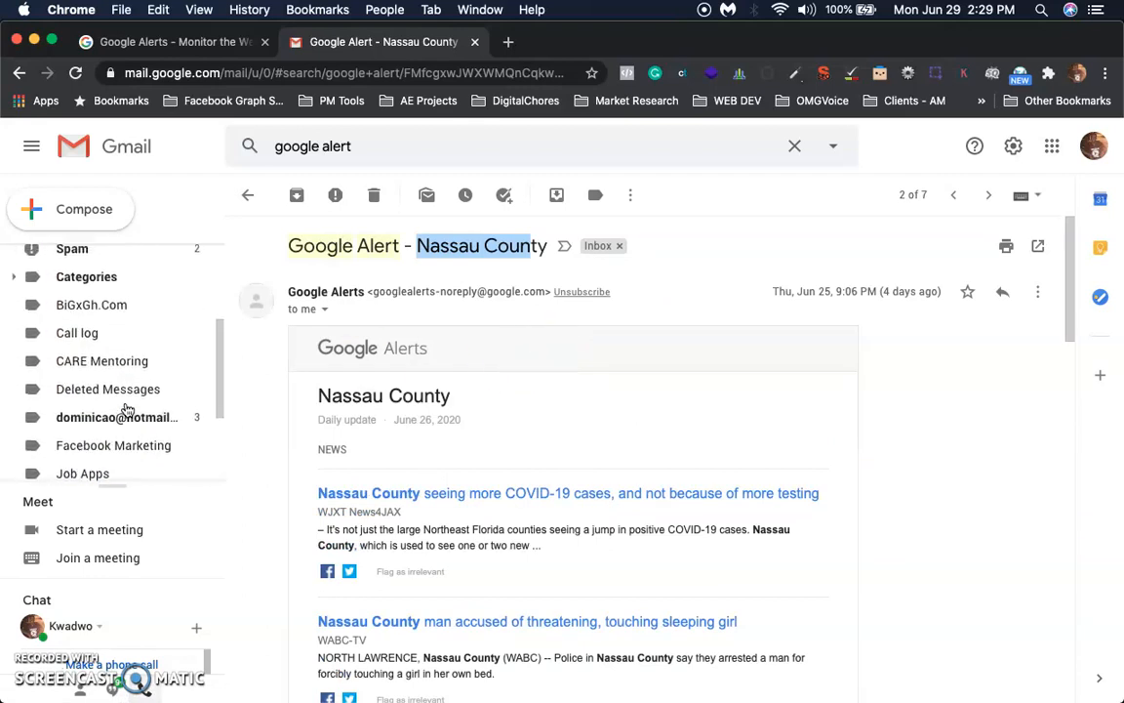
{"action": "scroll", "coordinate": [123, 407], "scroll_direction": "up", "scroll_amount": 5}
{"action": "left_click", "coordinate": [98, 305]}
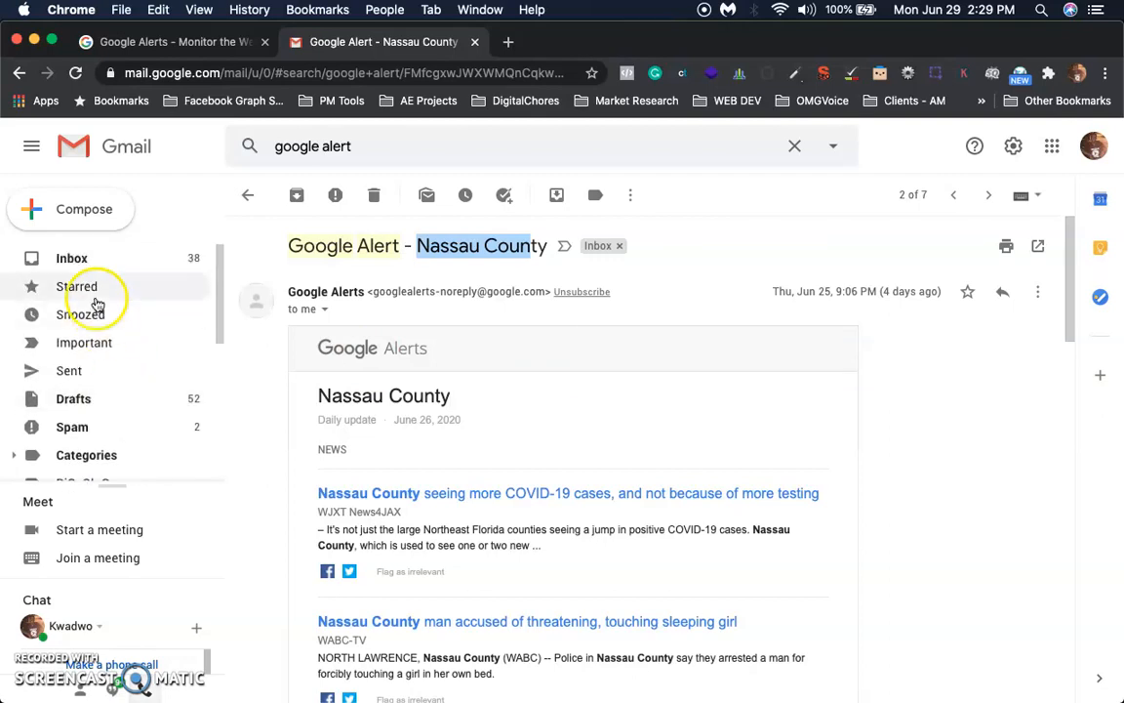
{"action": "scroll", "coordinate": [107, 331], "scroll_direction": "down", "scroll_amount": 4}
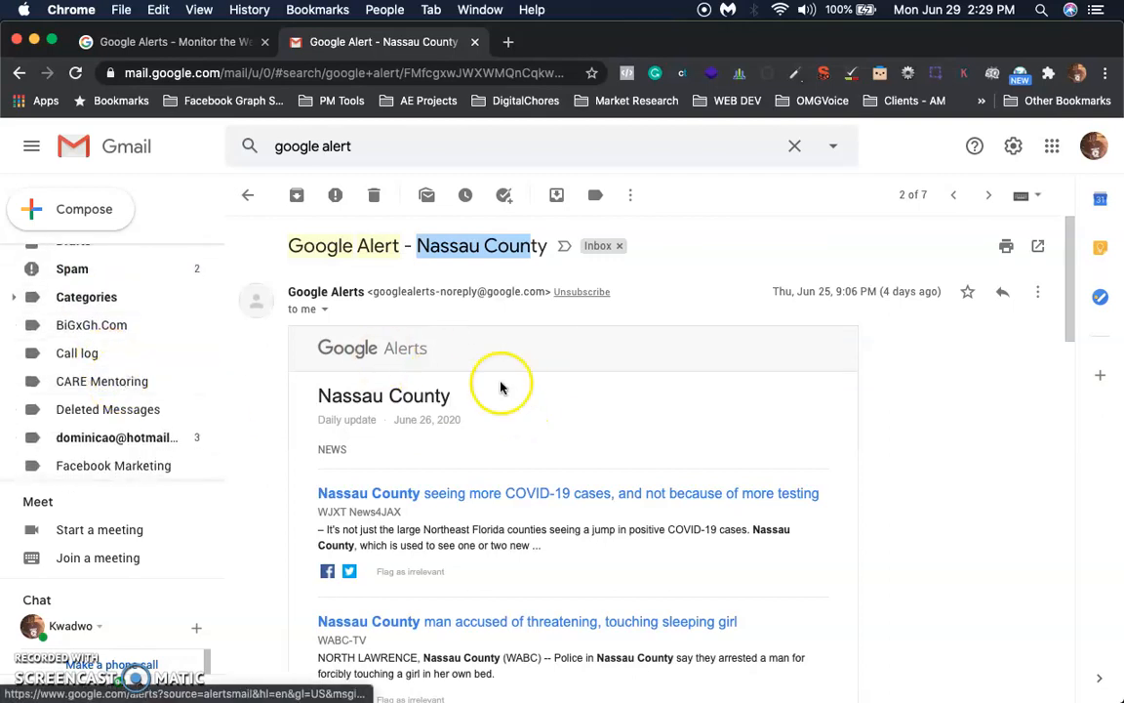
{"action": "scroll", "coordinate": [77, 332], "scroll_direction": "up", "scroll_amount": 3}
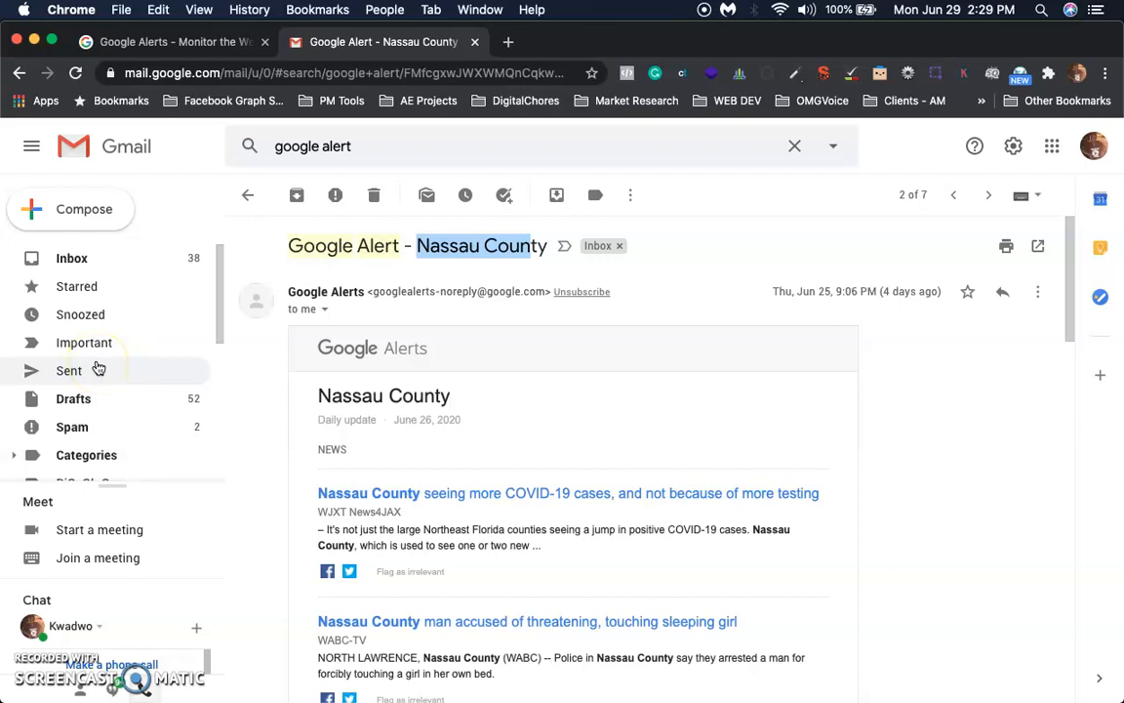
{"action": "scroll", "coordinate": [98, 367], "scroll_direction": "down", "scroll_amount": 3}
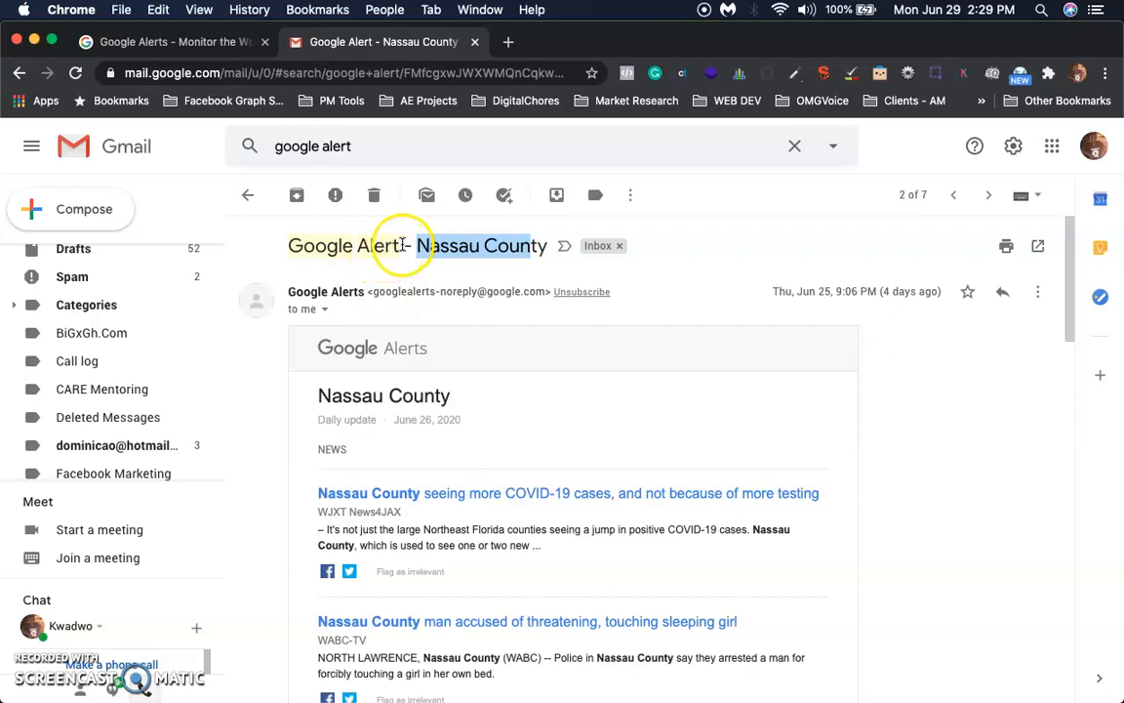
Highlight "Google Alert" in the e-mail subject, expand the full label list, and examine the label management options and existing labels
{"action": "left_click_drag", "start_coordinate": [399, 246], "coordinate": [298, 246]}
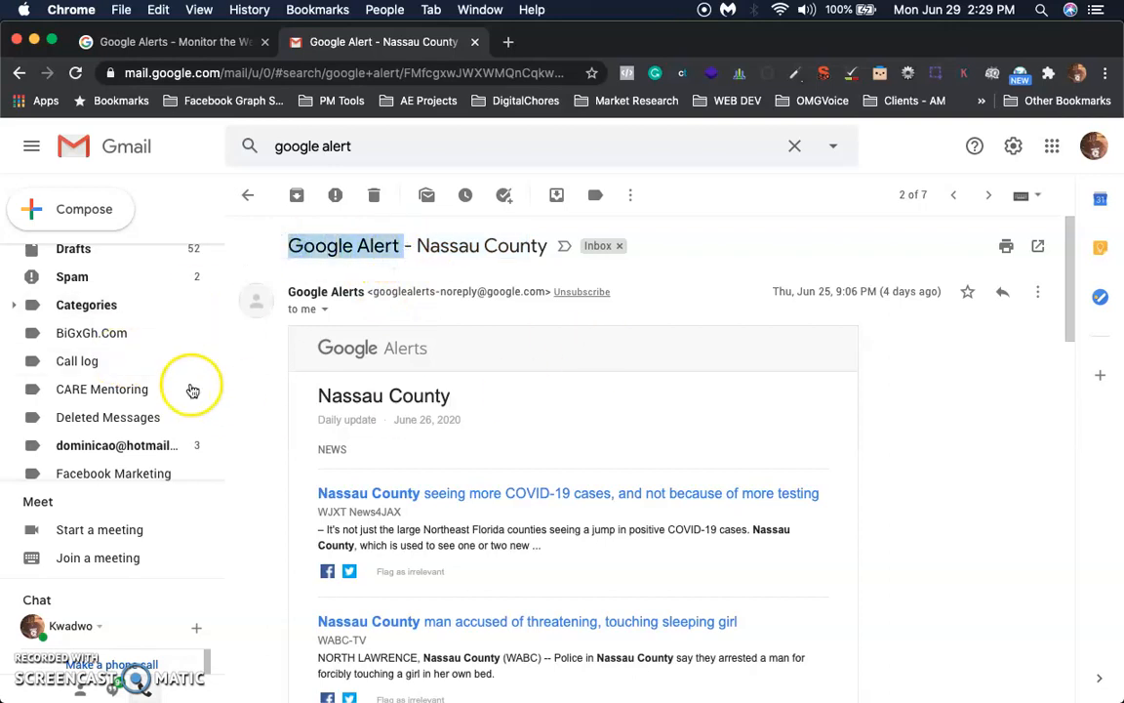
{"action": "scroll", "coordinate": [107, 405], "scroll_direction": "down", "scroll_amount": 3}
{"action": "scroll", "coordinate": [120, 419], "scroll_direction": "down", "scroll_amount": 1}
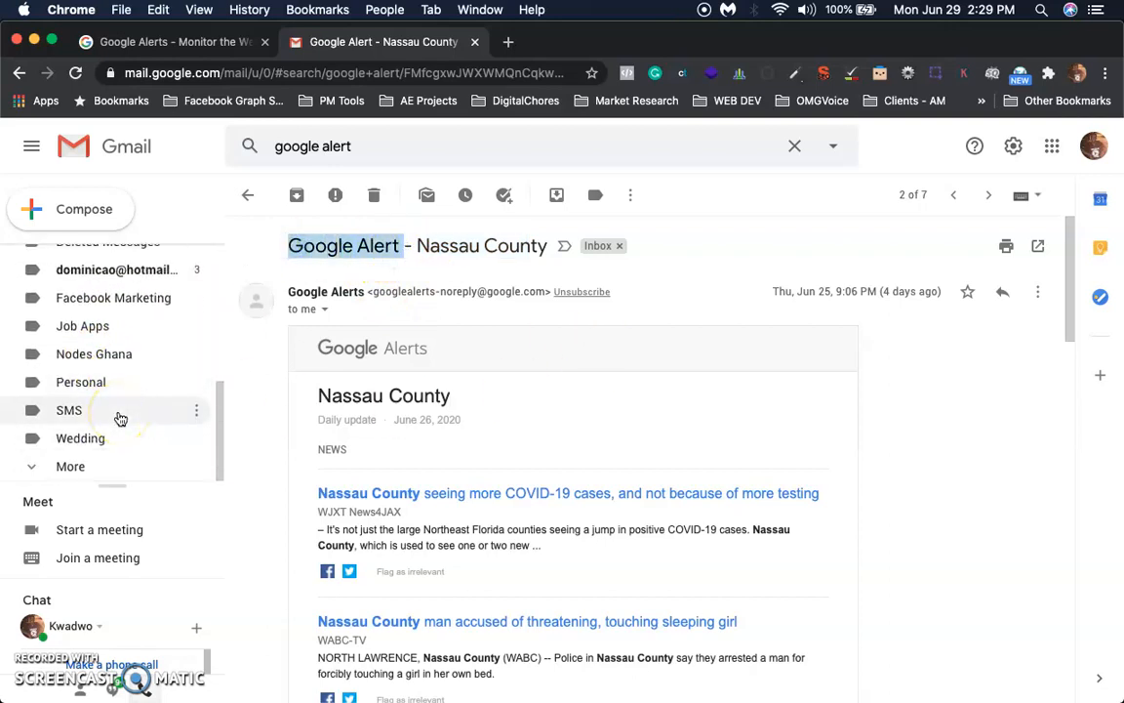
{"action": "left_click", "coordinate": [73, 465]}
{"action": "scroll", "coordinate": [125, 432], "scroll_direction": "down", "scroll_amount": 3}
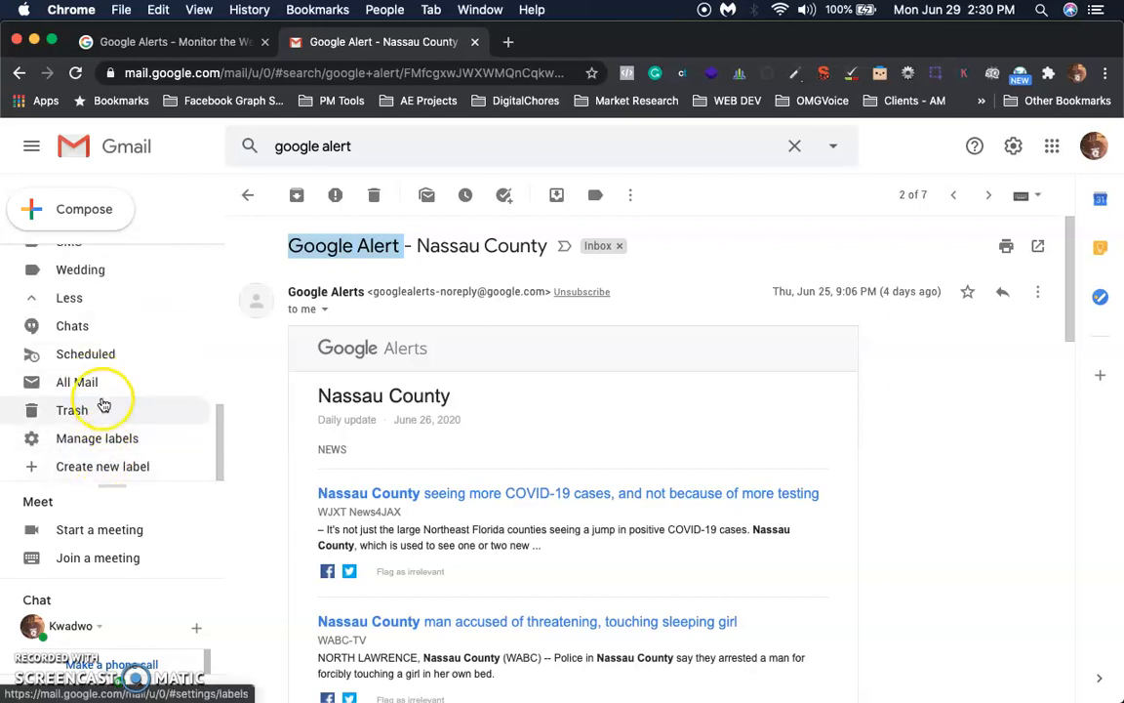
{"action": "scroll", "coordinate": [103, 395], "scroll_direction": "up", "scroll_amount": 2}
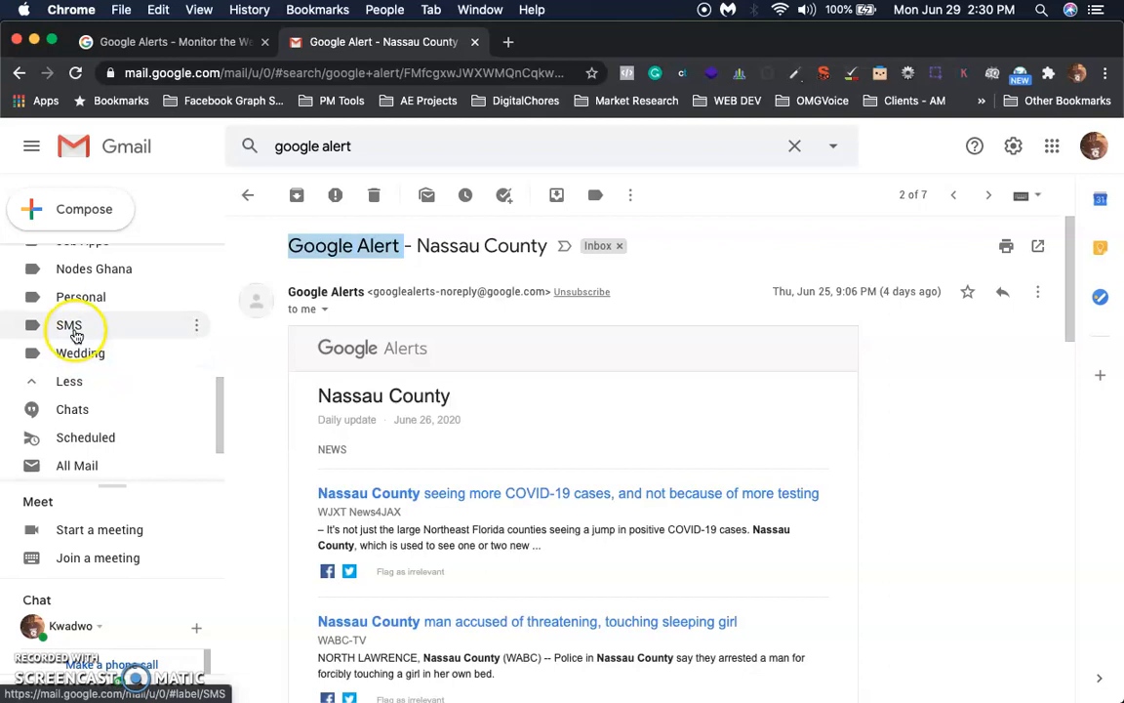
{"action": "scroll", "coordinate": [88, 274], "scroll_direction": "up", "scroll_amount": 1}
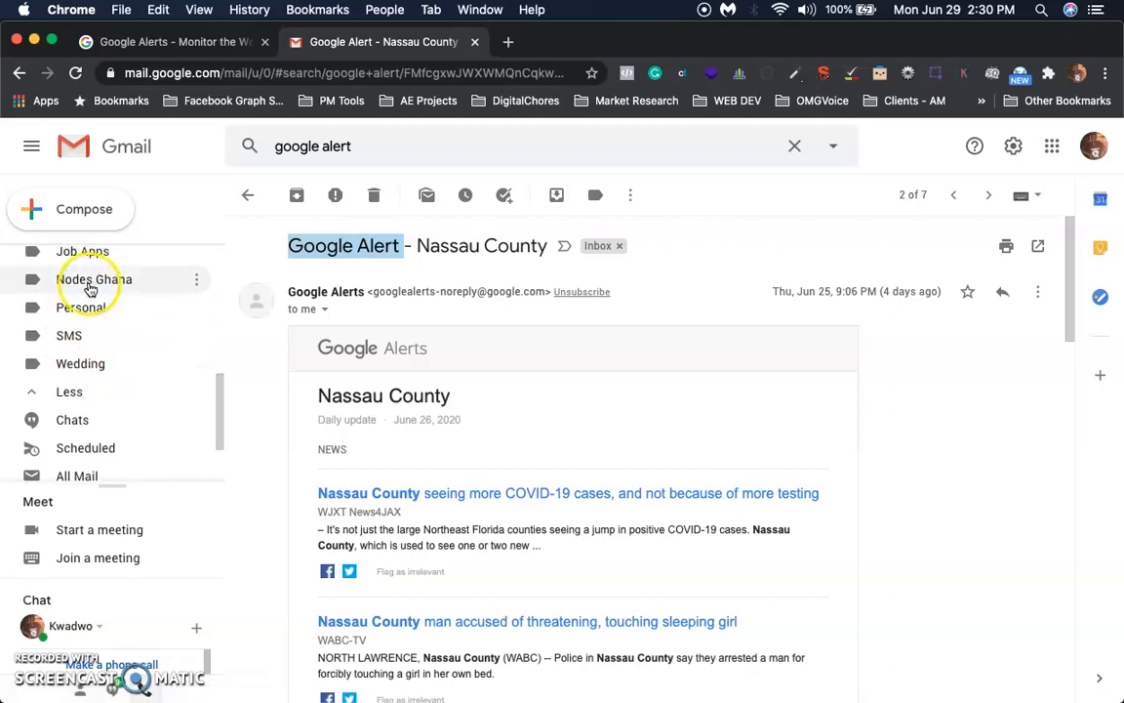
{"action": "scroll", "coordinate": [161, 278], "scroll_direction": "up", "scroll_amount": 1}
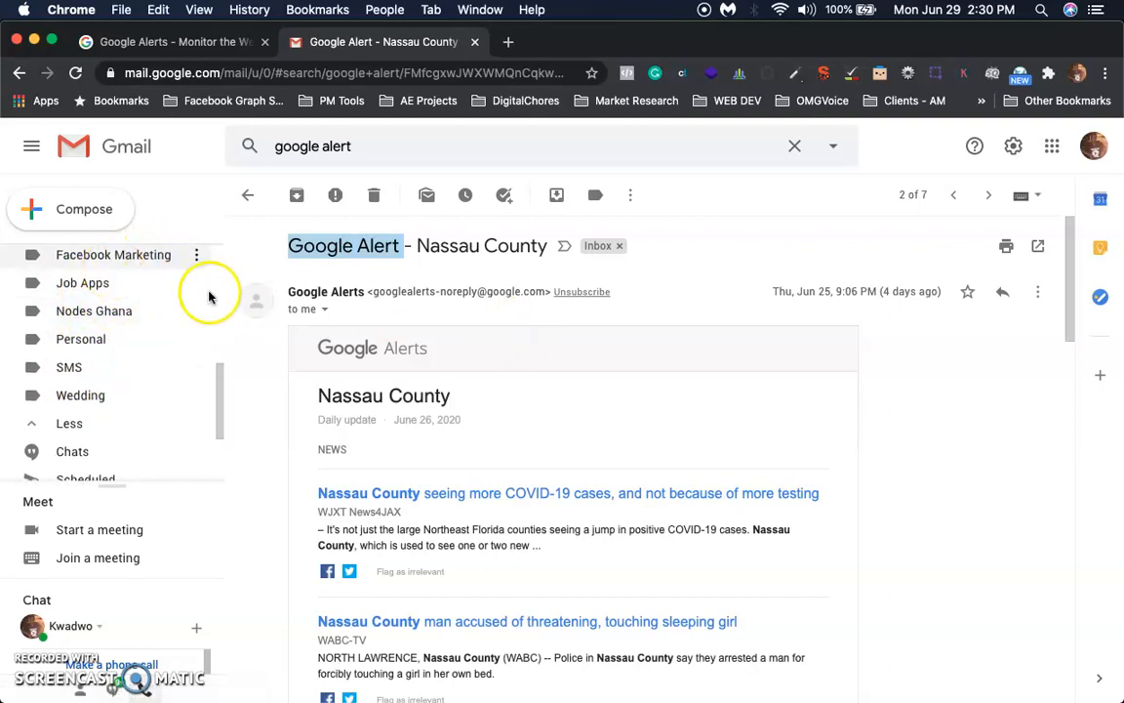
{"action": "scroll", "coordinate": [176, 326], "scroll_direction": "up", "scroll_amount": 1}
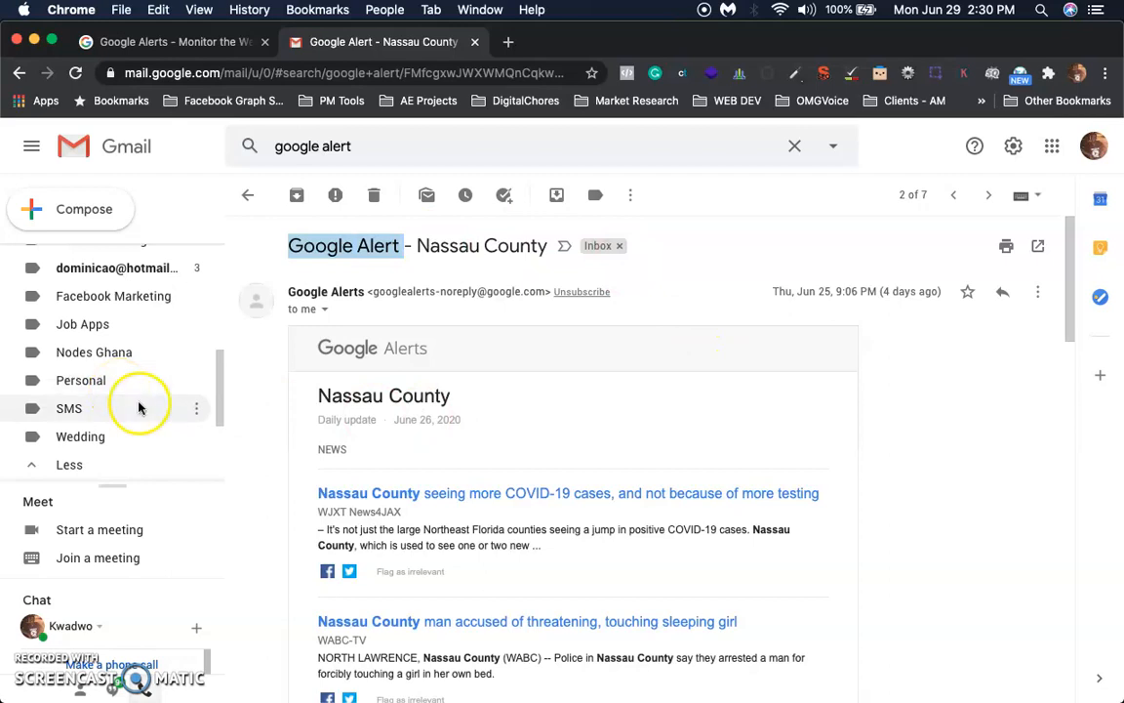
Return to the Google Alerts page with the list of saved alerts
{"action": "left_click", "coordinate": [173, 41]}
{"action": "left_click", "coordinate": [887, 381]}
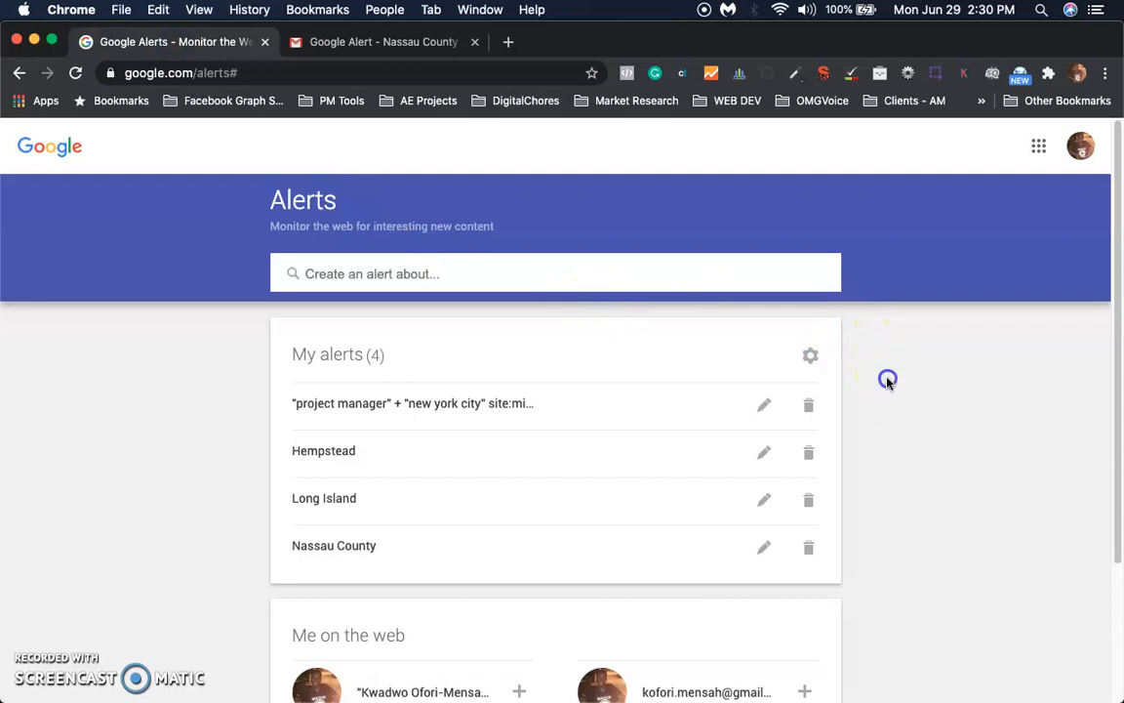